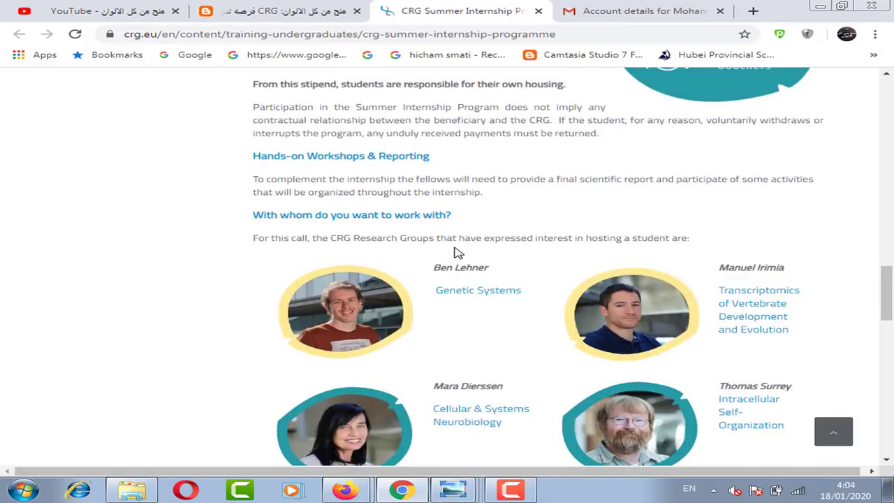
Review the research groups hosting students on the CRG internship page, then close that page.
scroll(504, 262, down, 3)
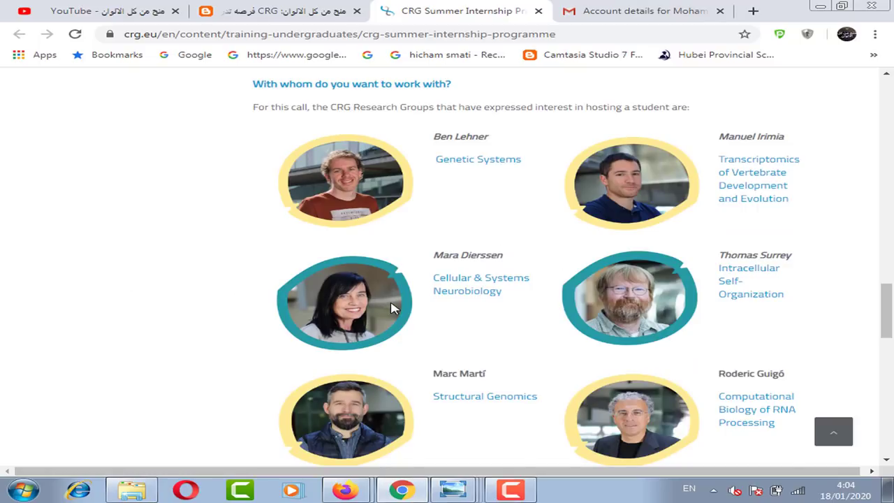
scroll(655, 258, down, 8)
scroll(562, 269, up, 20)
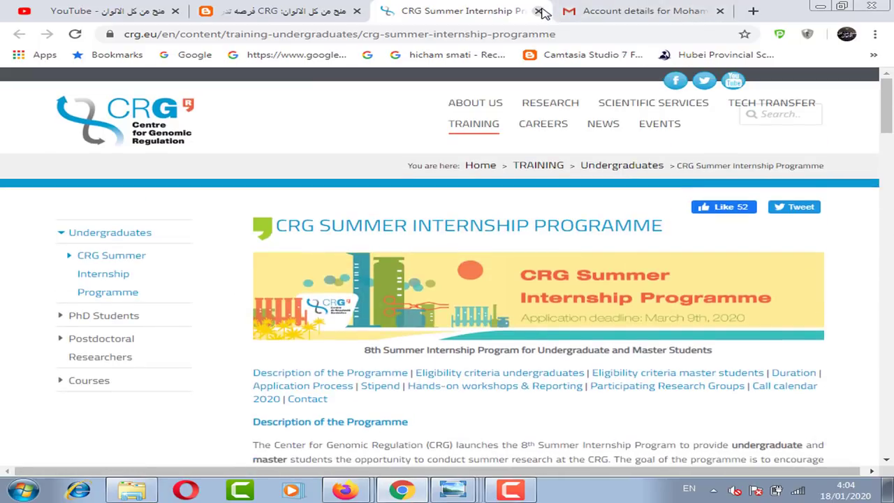
click(539, 11)
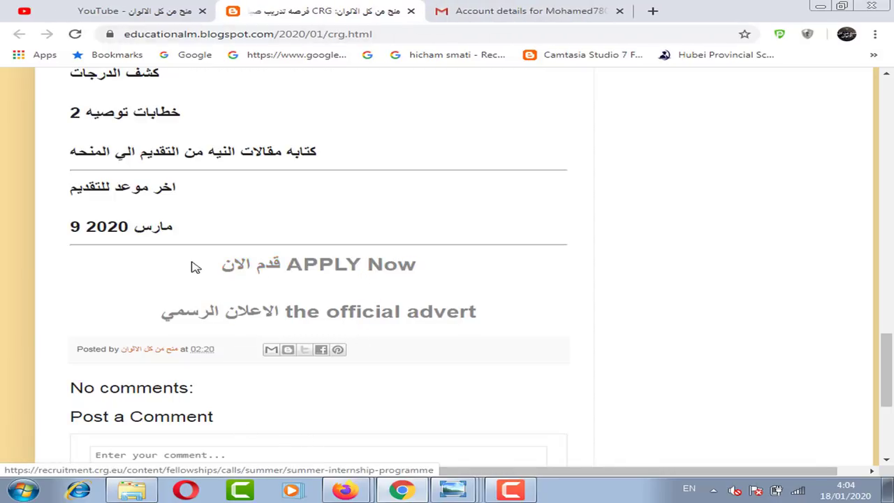
Open the blog post's APPLY Now link in a new tab and go to the recruitment portal's registration form.
right_click(315, 271)
click(342, 294)
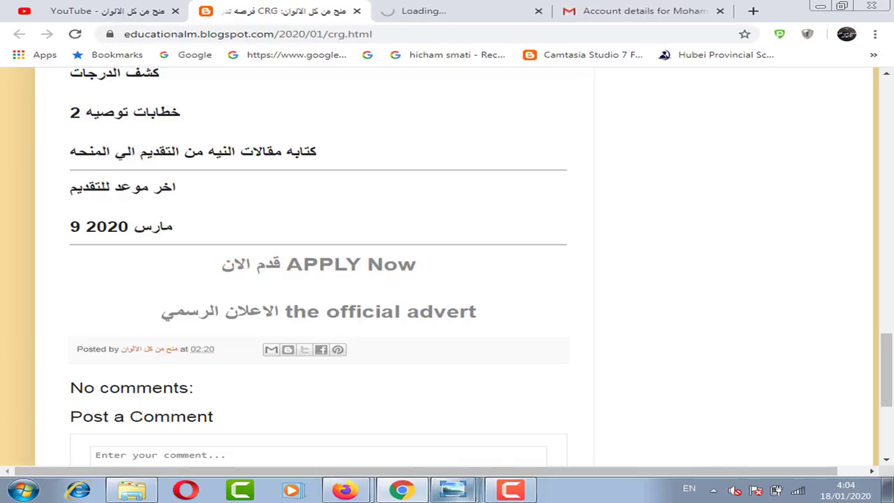
click(436, 10)
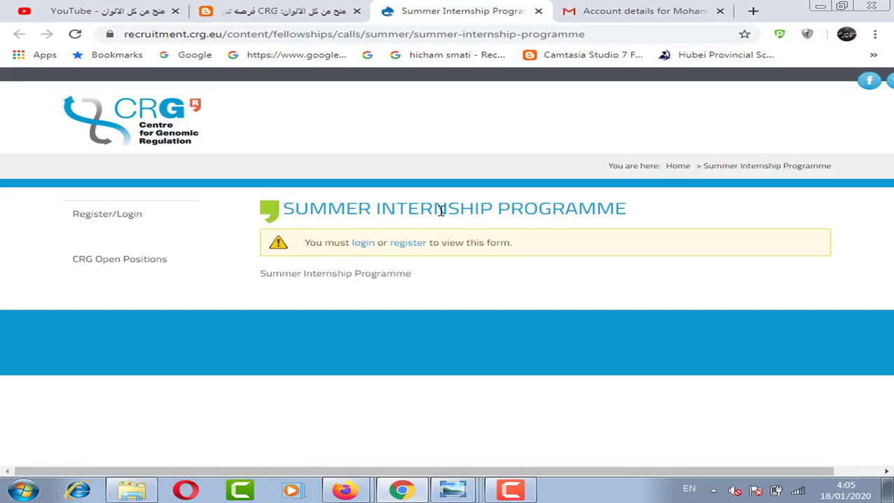
click(412, 250)
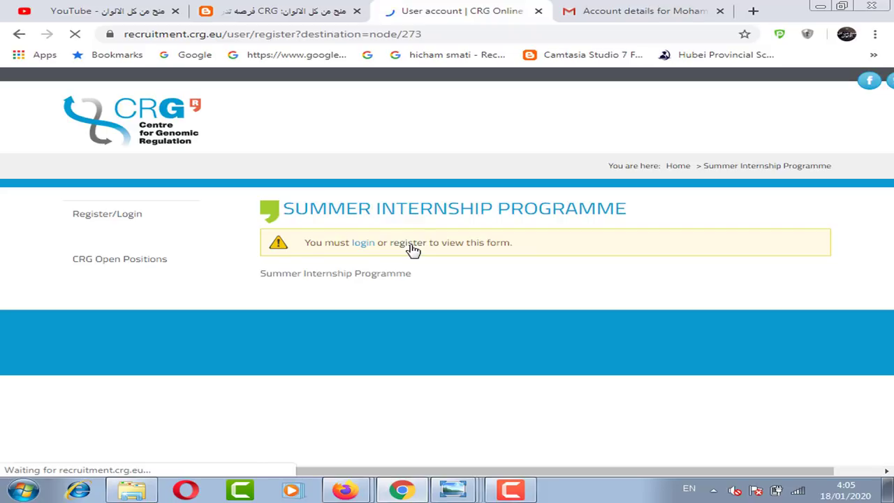
Examine the new account form's username, e-mail, terms and CAPTCHA fields, and accept the Terms & Conditions of Use.
scroll(412, 250, down, 2)
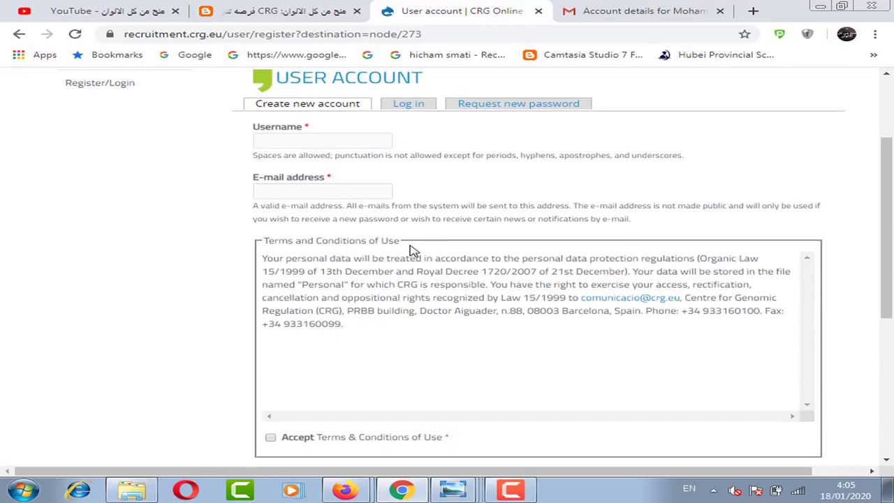
scroll(412, 250, up, 1)
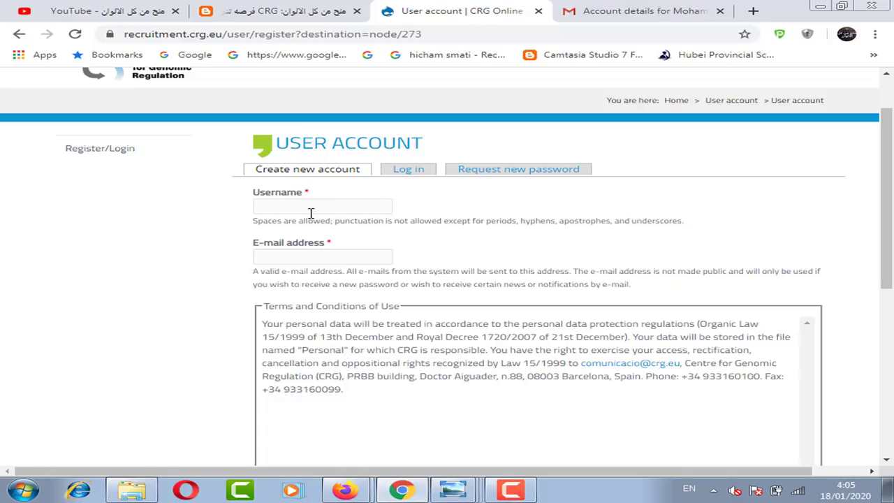
scroll(308, 224, down, 1)
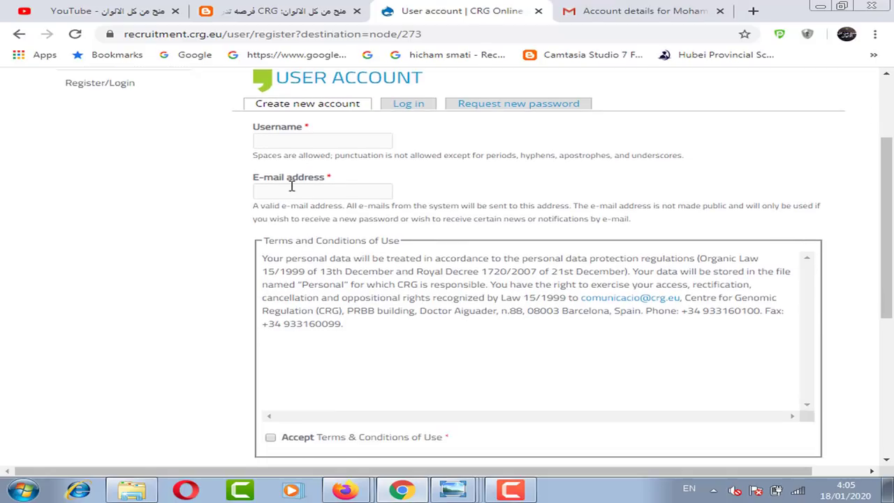
scroll(294, 190, down, 1)
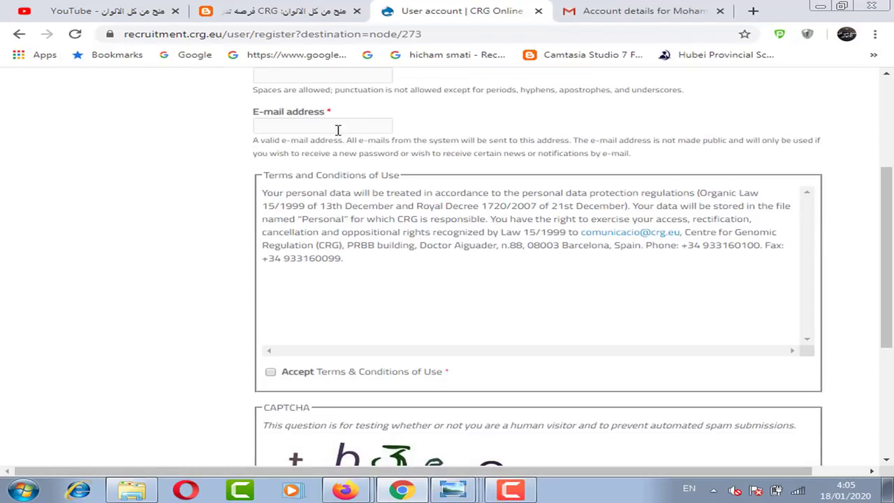
scroll(298, 159, down, 2)
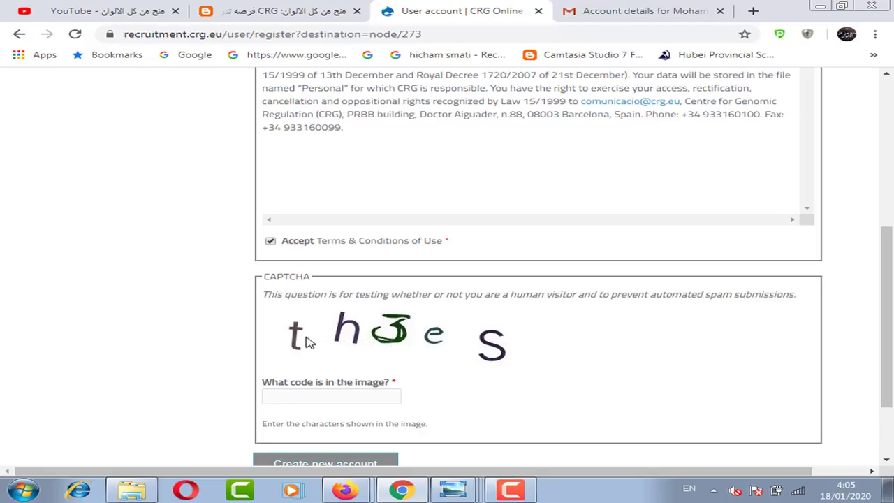
scroll(417, 294, up, 4)
scroll(421, 286, down, 5)
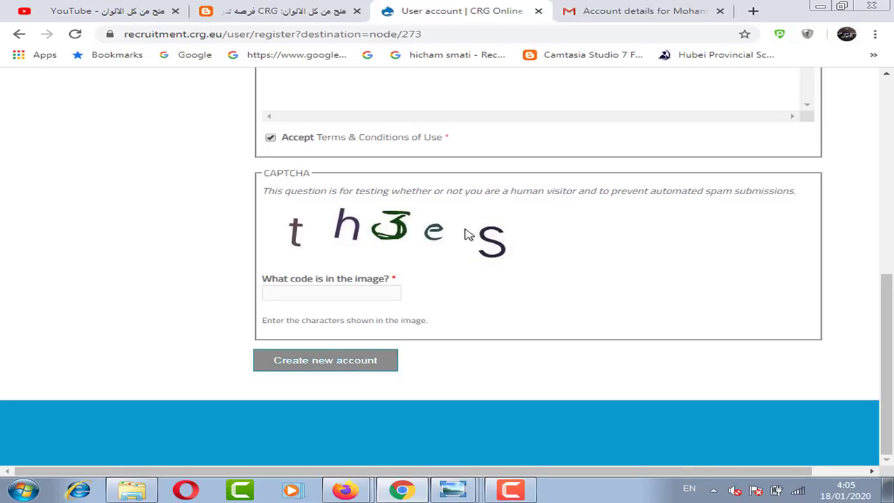
scroll(475, 230, up, 5)
scroll(492, 227, up, 2)
scroll(331, 237, down, 1)
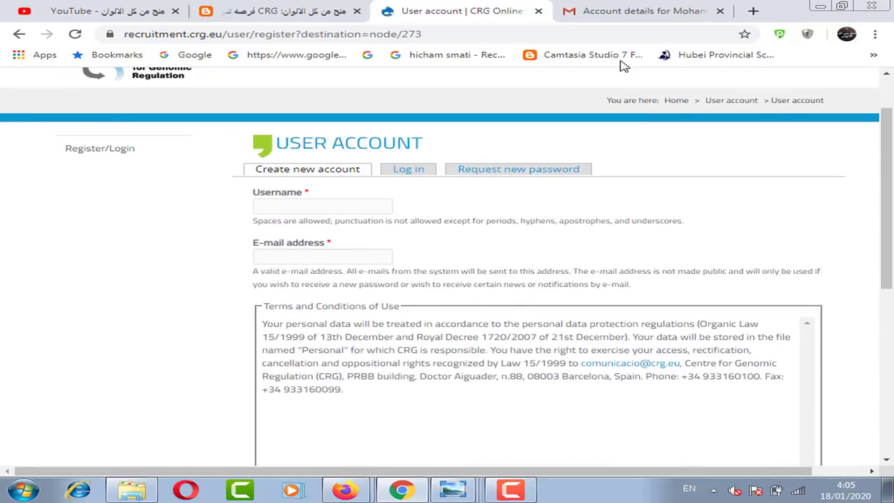
Open the one-time login link from the CRG account details e-mail in Gmail and log in to the recruitment portal with it.
click(627, 11)
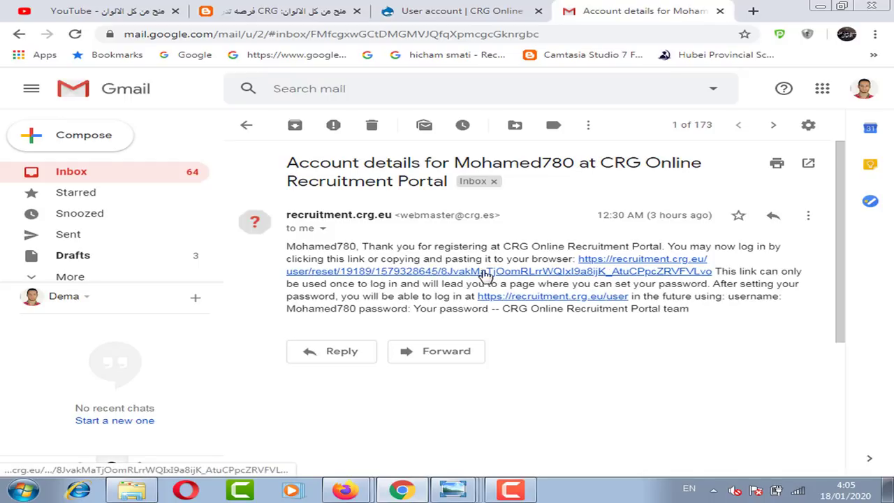
click(594, 273)
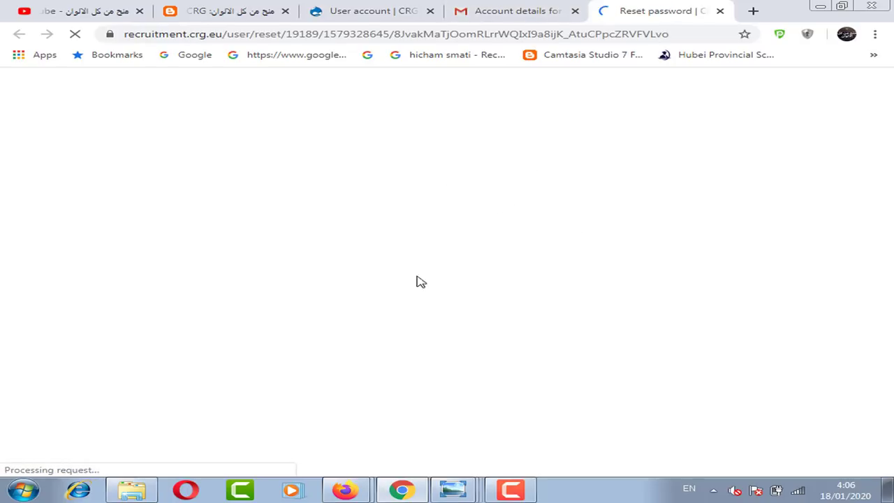
click(482, 9)
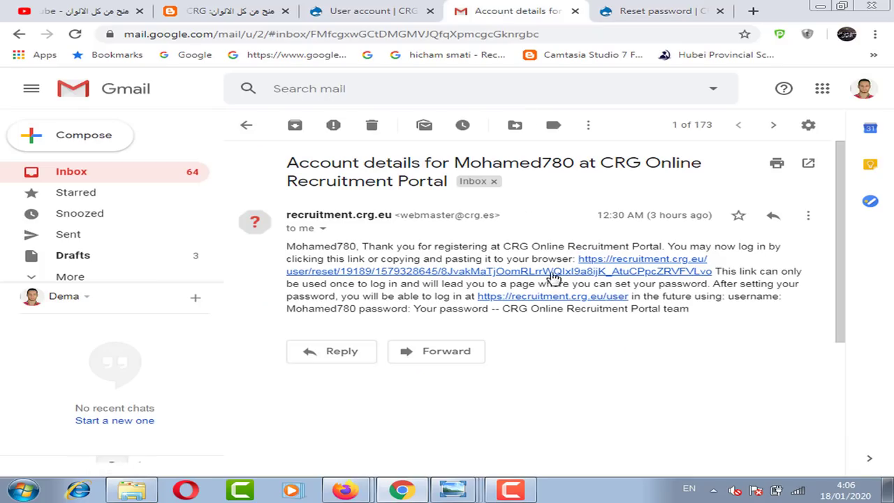
click(632, 10)
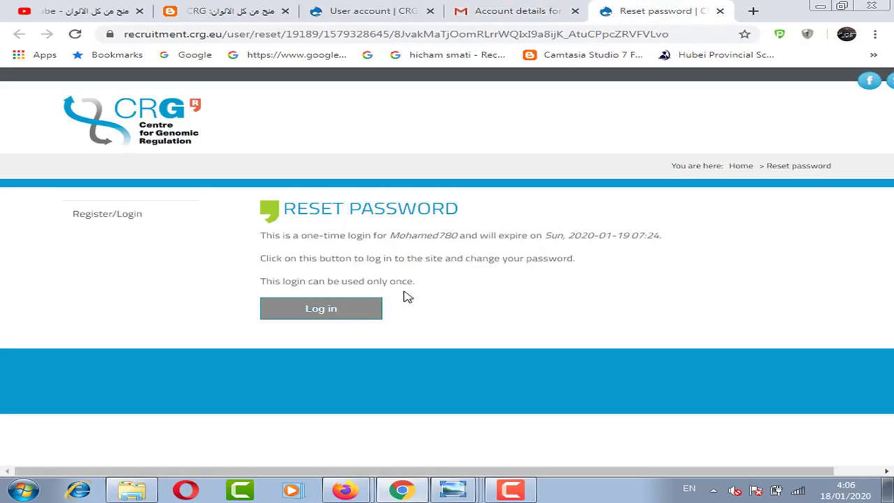
click(333, 311)
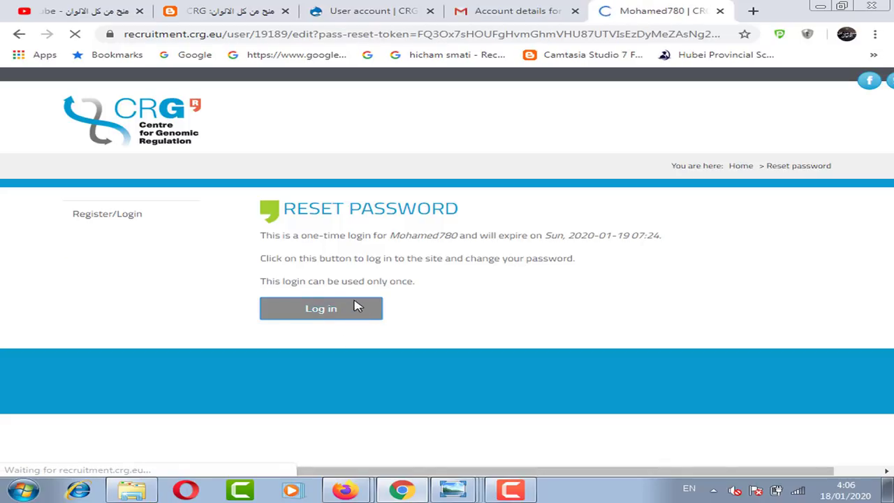
Look through the account edit page's password, e-mail settings and terms sections, then close the page.
scroll(373, 274, down, 2)
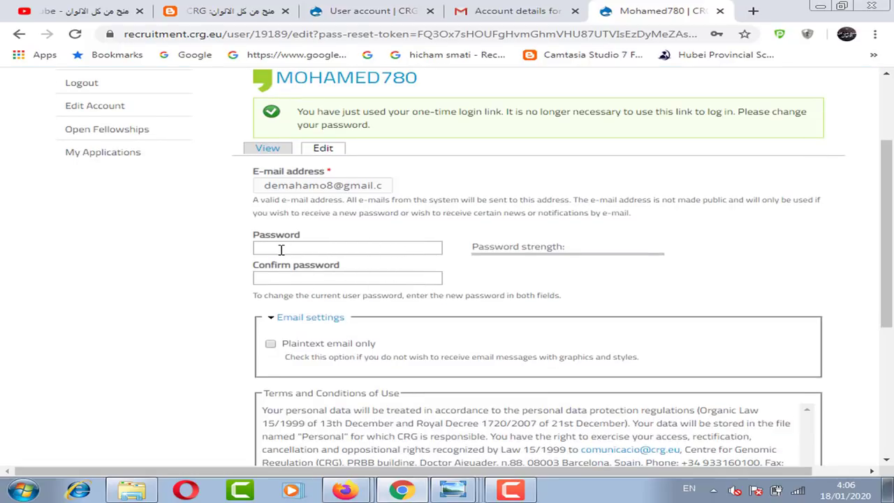
scroll(378, 274, down, 4)
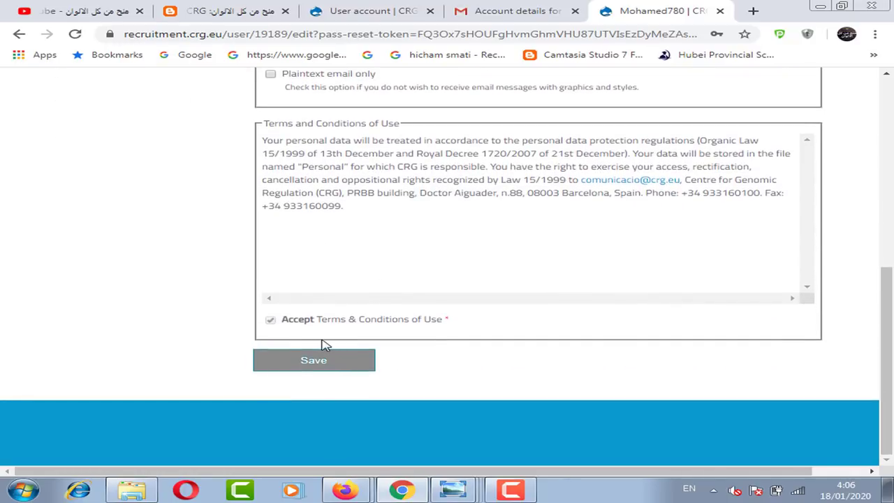
scroll(367, 236, up, 6)
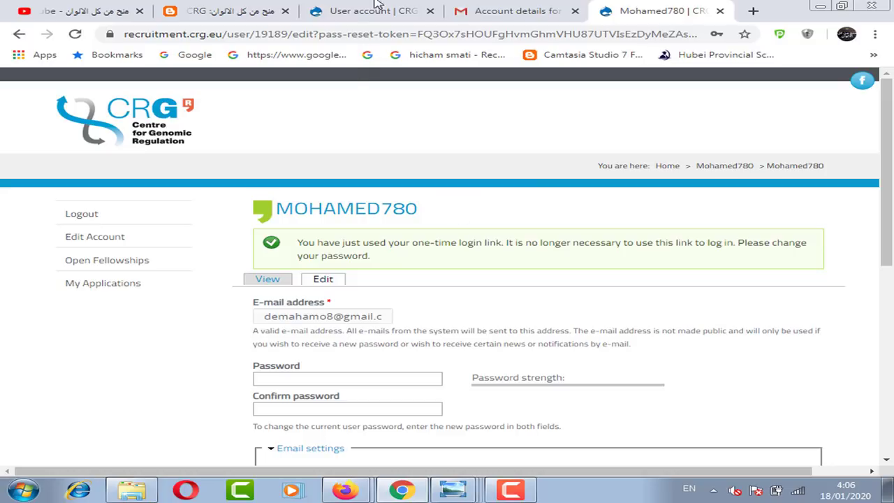
click(720, 10)
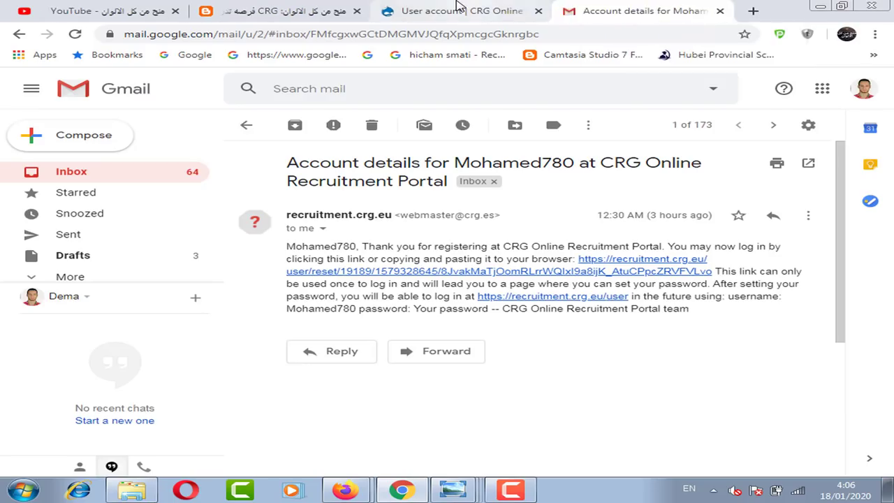
Return to the portal's account page through its login option and open the Summer Internship Programme application from the open fellowships.
click(459, 8)
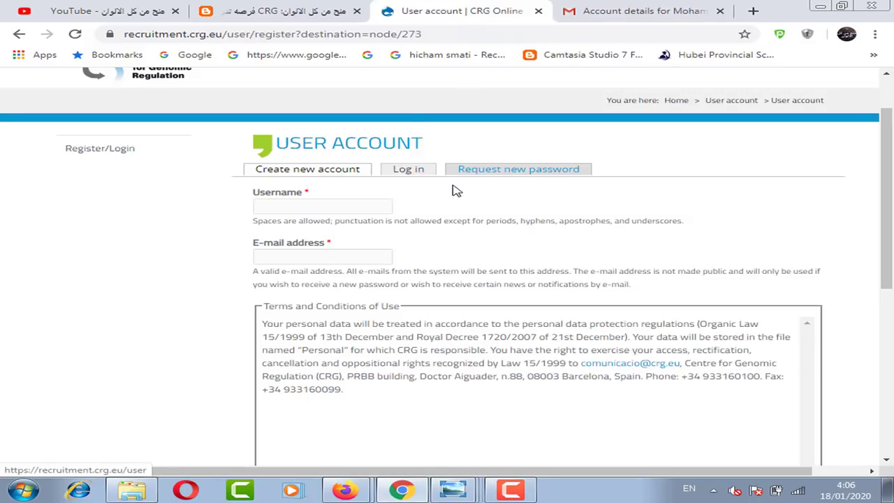
click(403, 175)
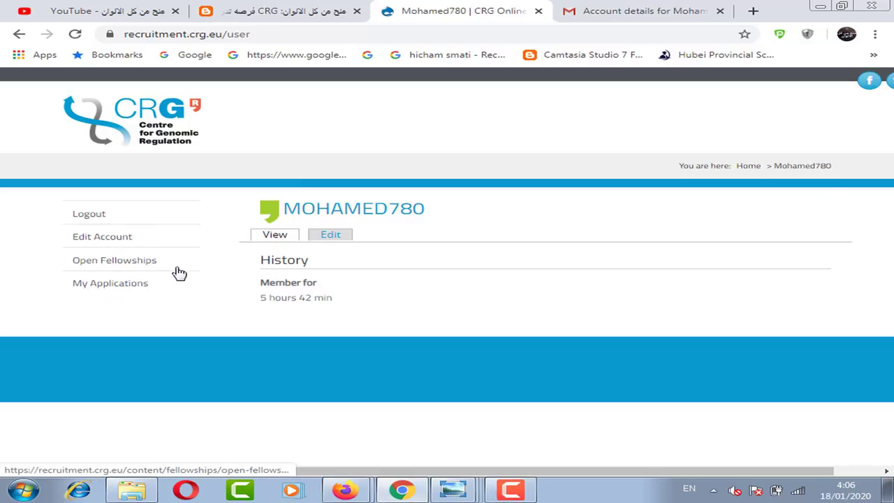
click(98, 260)
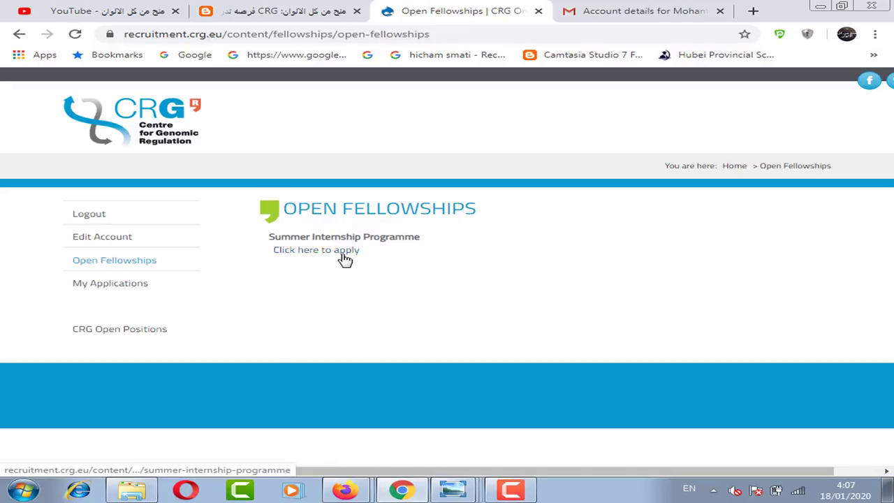
click(329, 251)
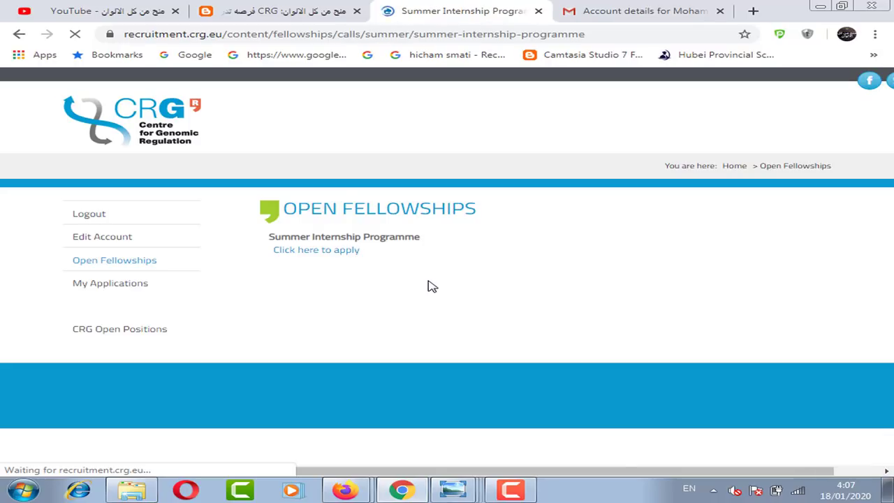
Examine the General Data section of the Summer Internship Programme application, from the name fields to the final referral question.
scroll(568, 152, down, 2)
scroll(570, 153, up, 2)
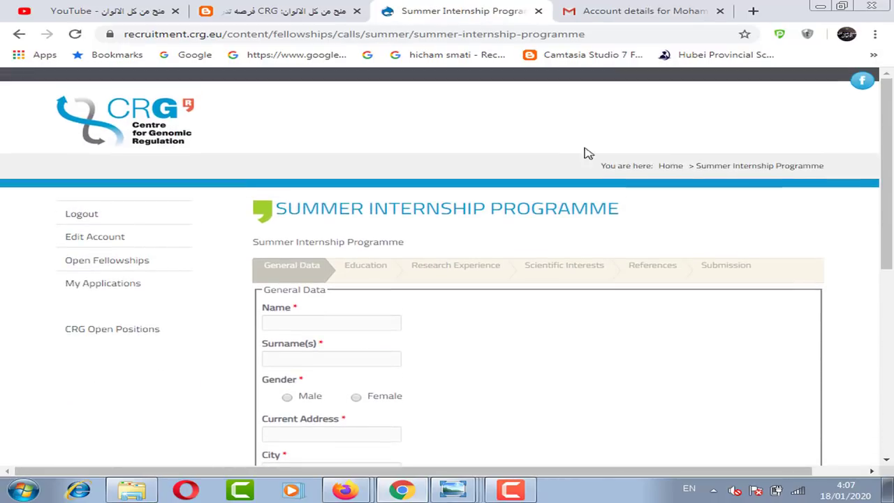
drag(887, 126, 886, 172)
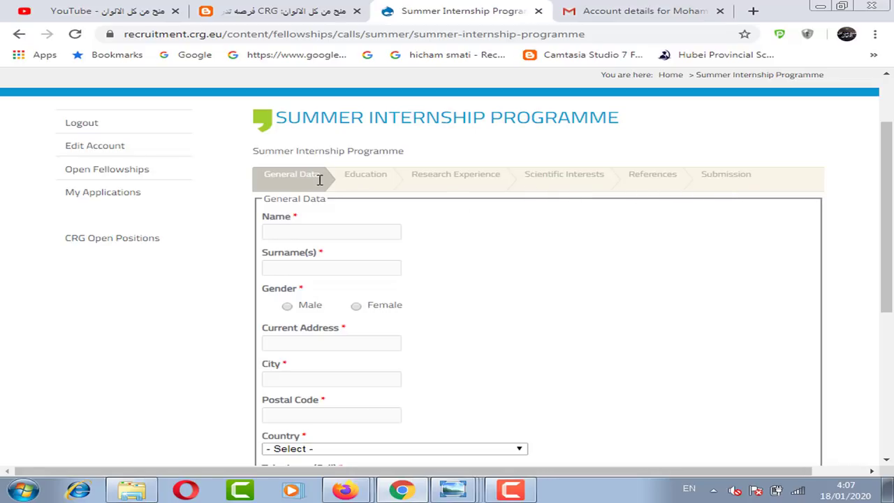
scroll(310, 187, down, 1)
scroll(272, 207, down, 1)
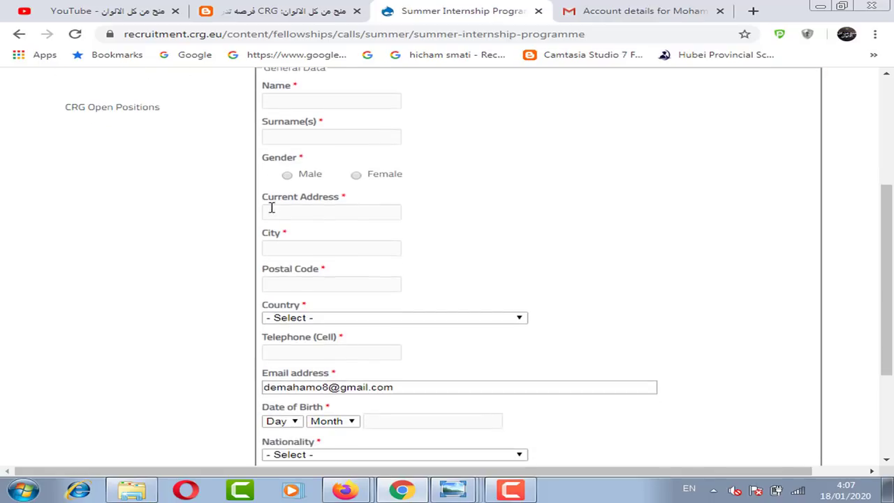
scroll(317, 191, up, 2)
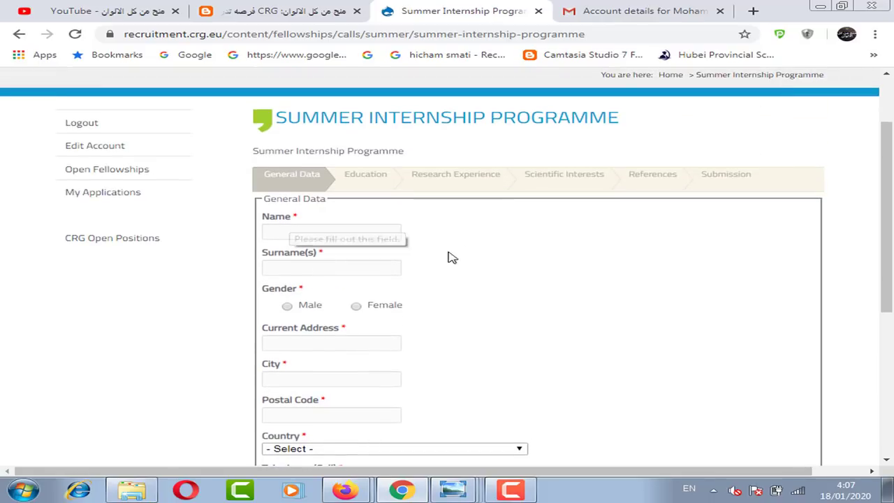
scroll(329, 287, down, 1)
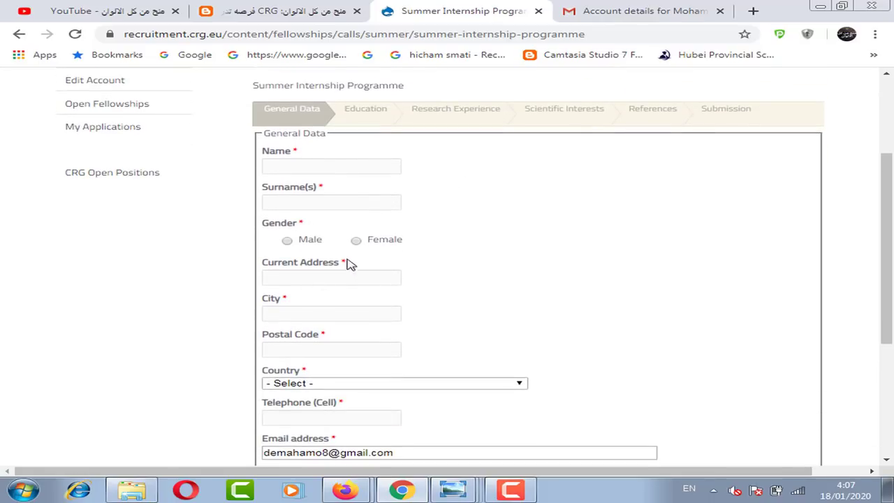
scroll(255, 314, down, 1)
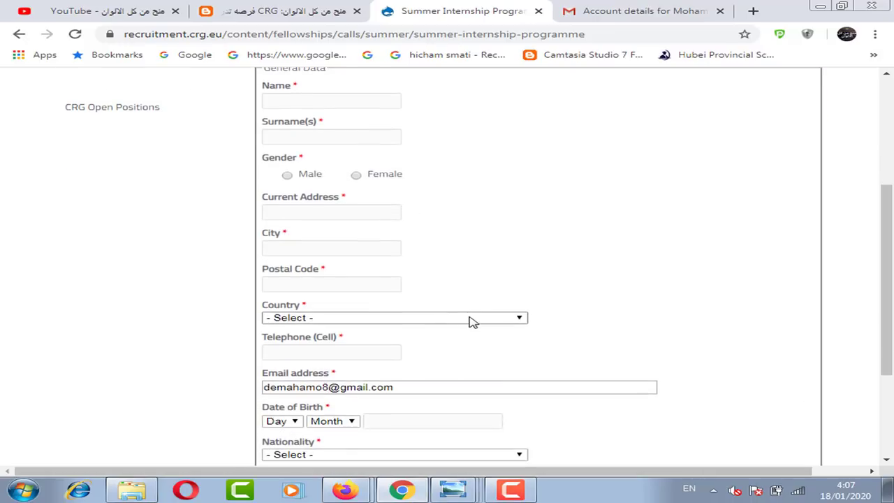
scroll(403, 293, down, 1)
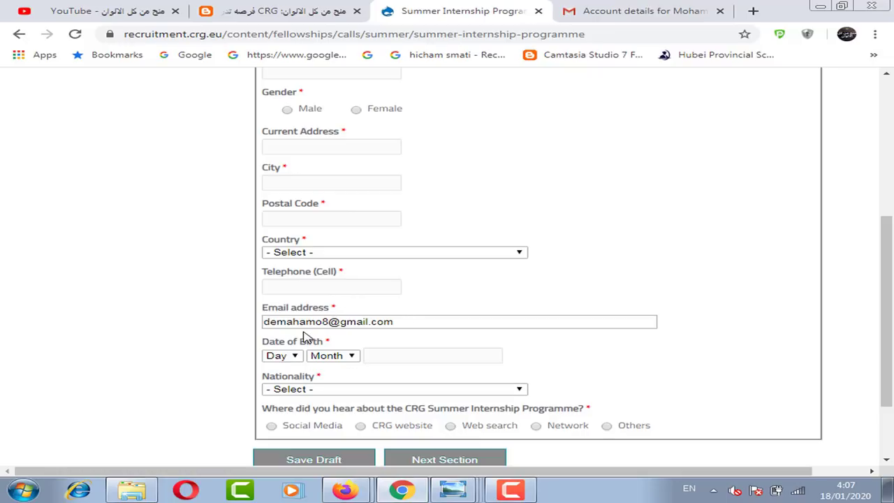
scroll(409, 397, down, 1)
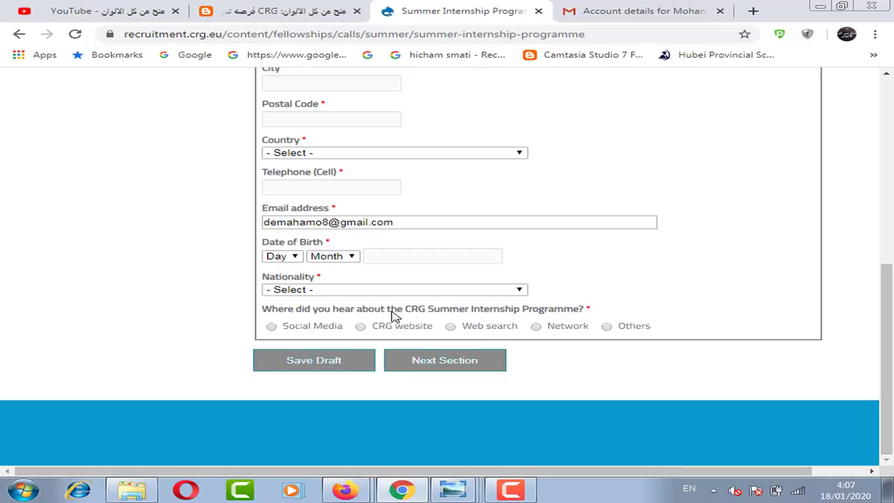
scroll(469, 301, up, 4)
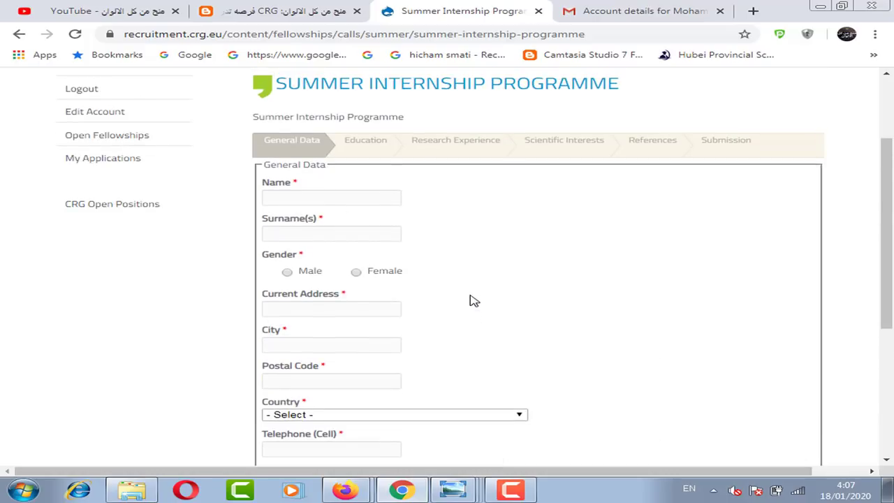
Continue from General Data to the Education section and look through its fields down to the transcript upload.
scroll(469, 301, down, 4)
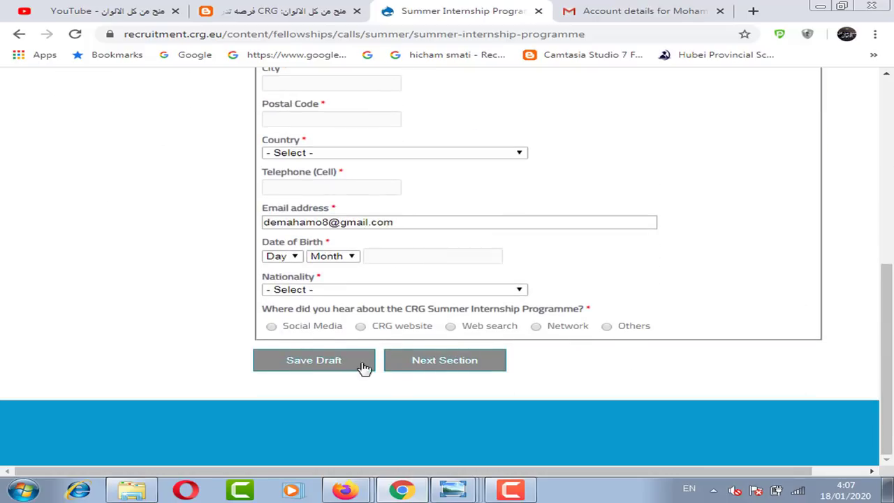
click(466, 368)
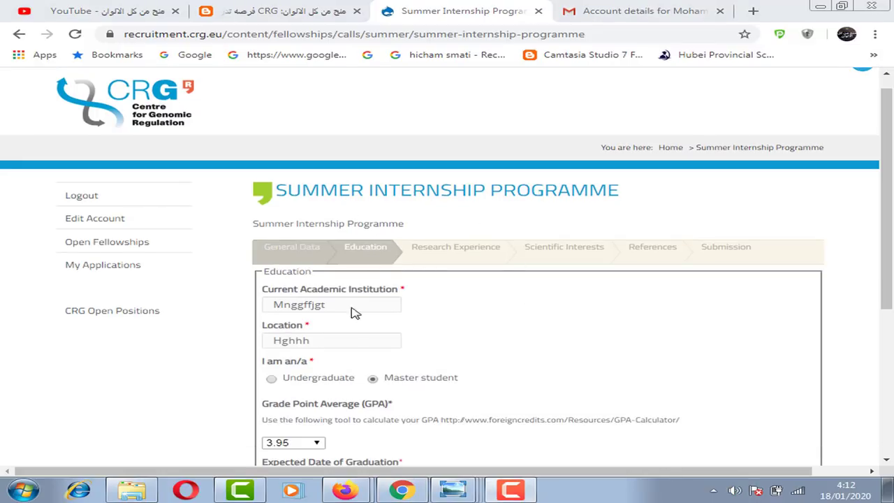
scroll(891, 245, down, 1)
scroll(891, 244, down, 1)
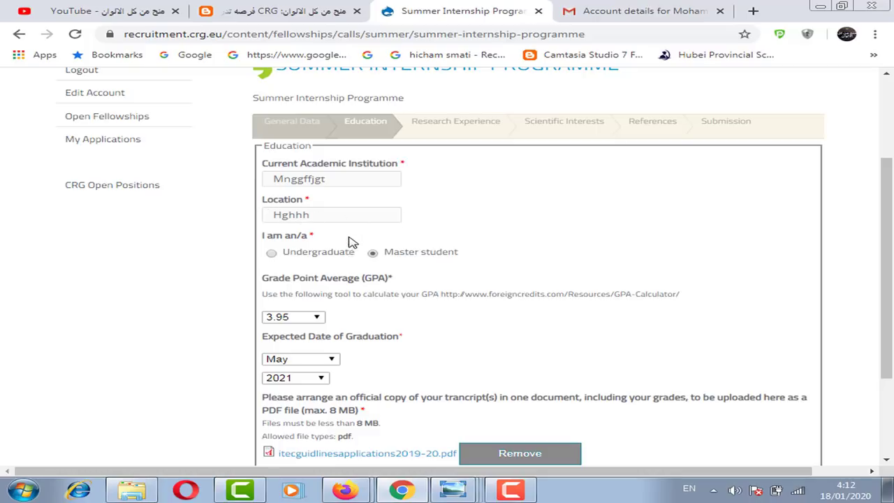
scroll(331, 215, down, 2)
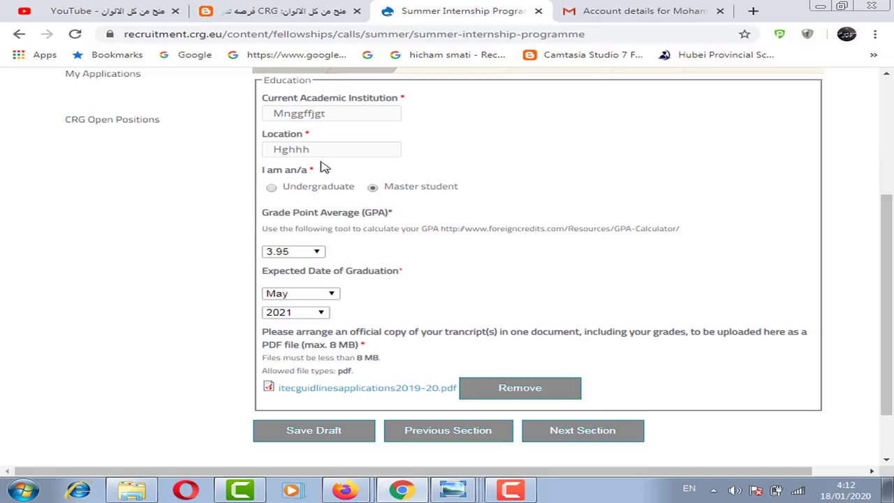
scroll(353, 201, down, 1)
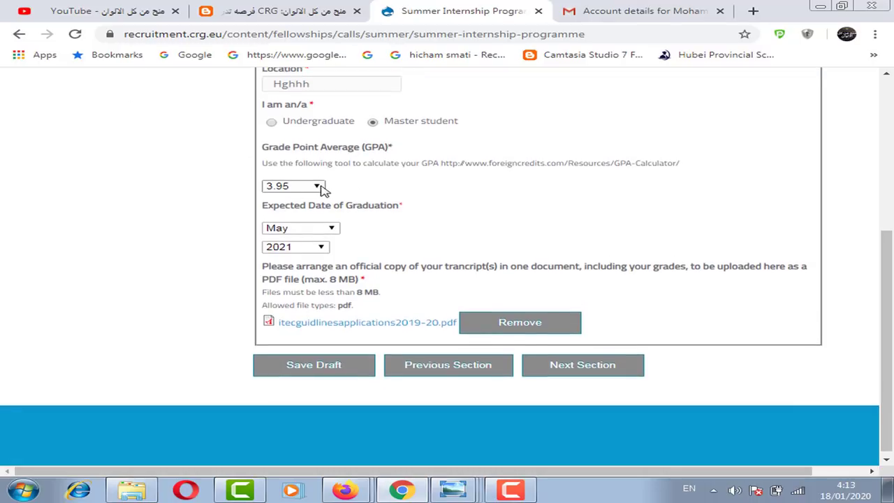
Examine the range of Grade Point Average values on offer and the GPA calculator address given for working it out.
click(318, 187)
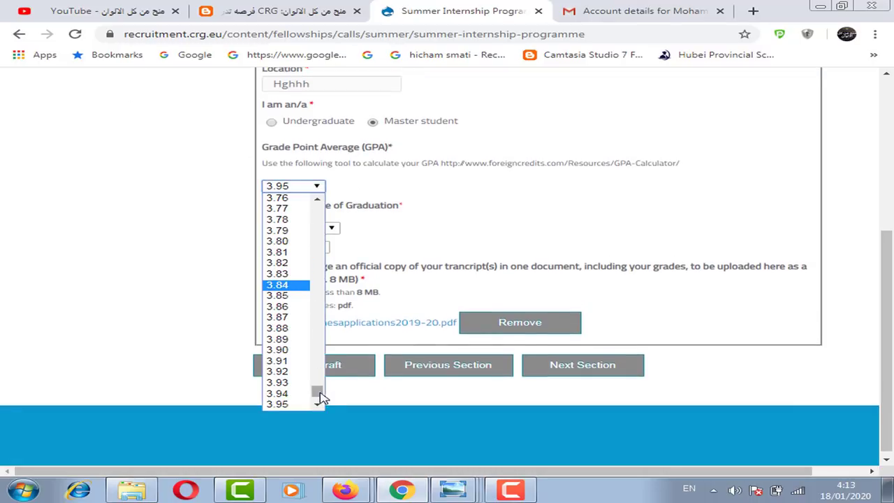
drag(316, 396, 362, 195)
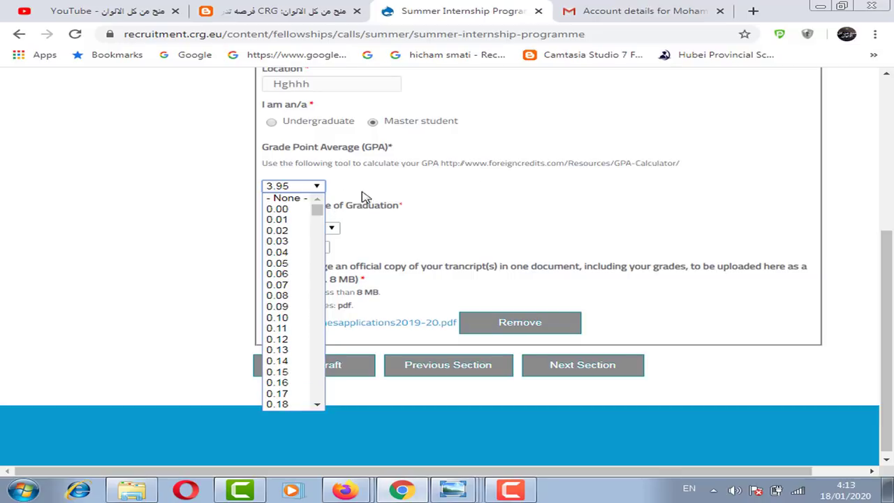
click(461, 186)
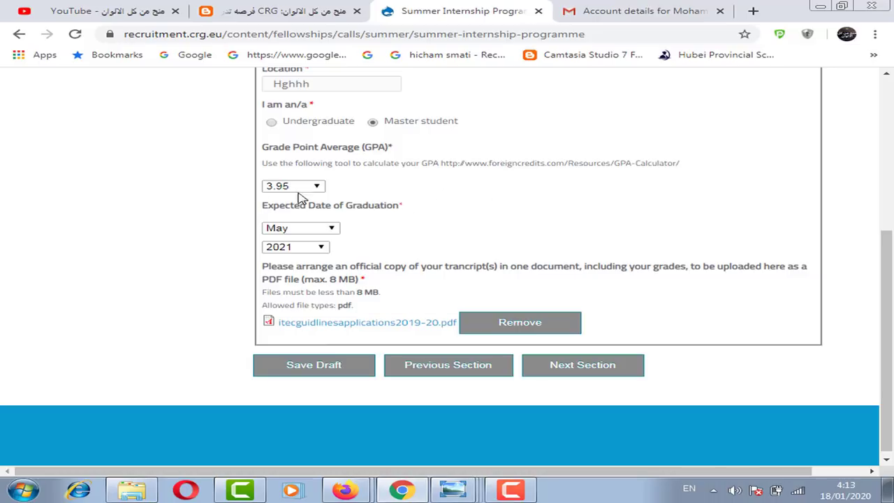
click(278, 185)
scroll(297, 336, down, 1)
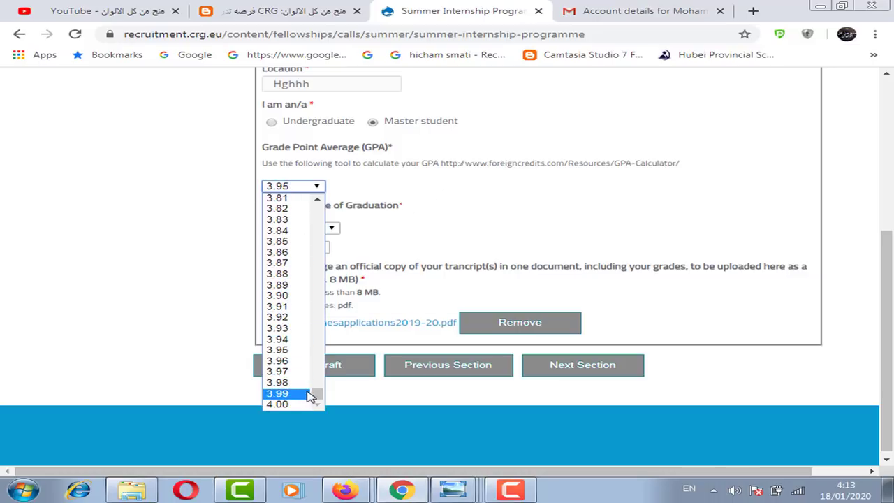
click(409, 231)
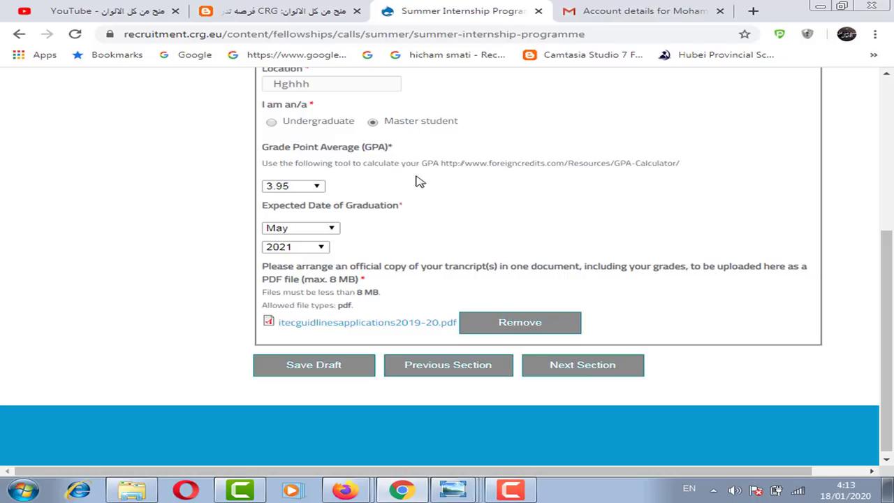
drag(440, 163, 650, 166)
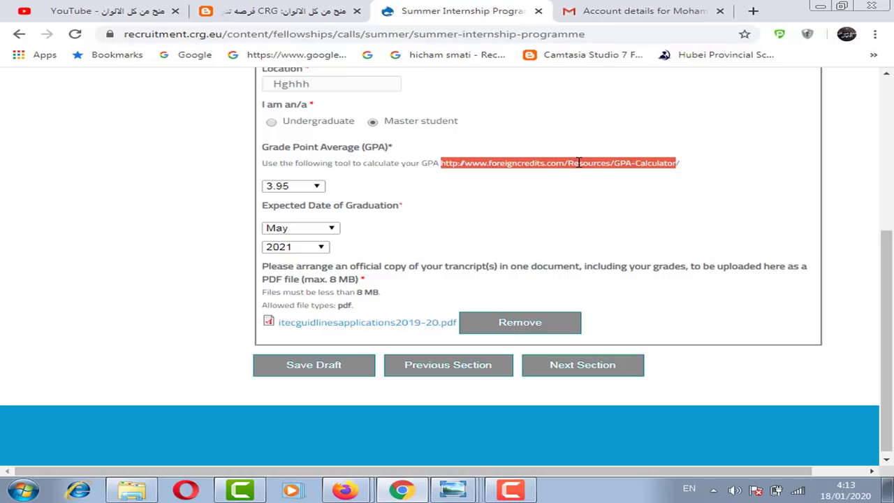
click(310, 185)
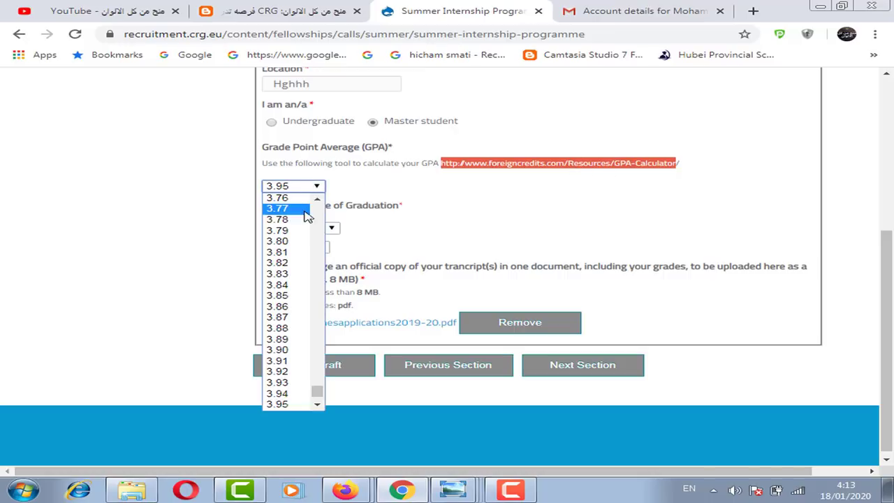
click(398, 227)
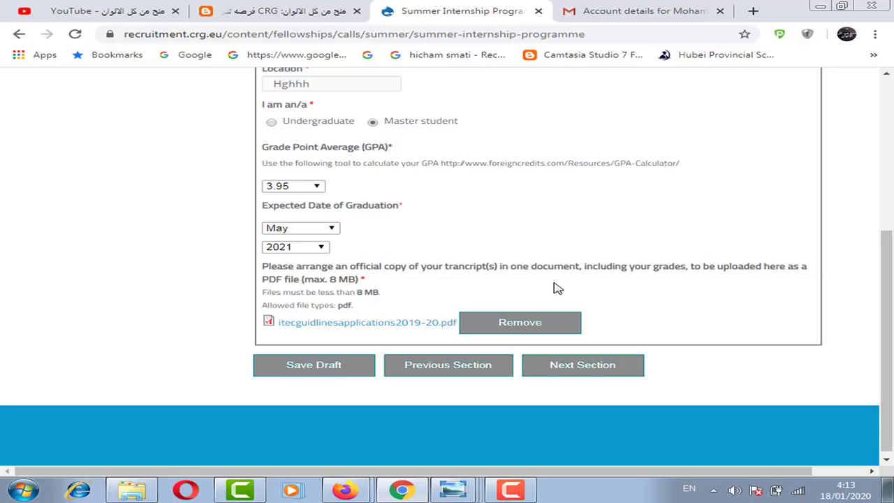
Review the Education entries once more, including the graduation date and transcript PDF, and continue to the Research Experience section.
scroll(557, 286, down, 1)
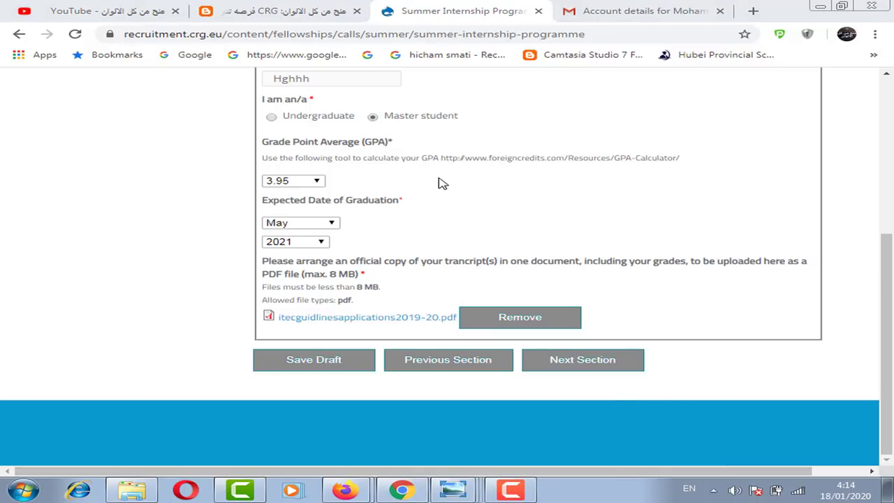
scroll(877, 320, up, 1)
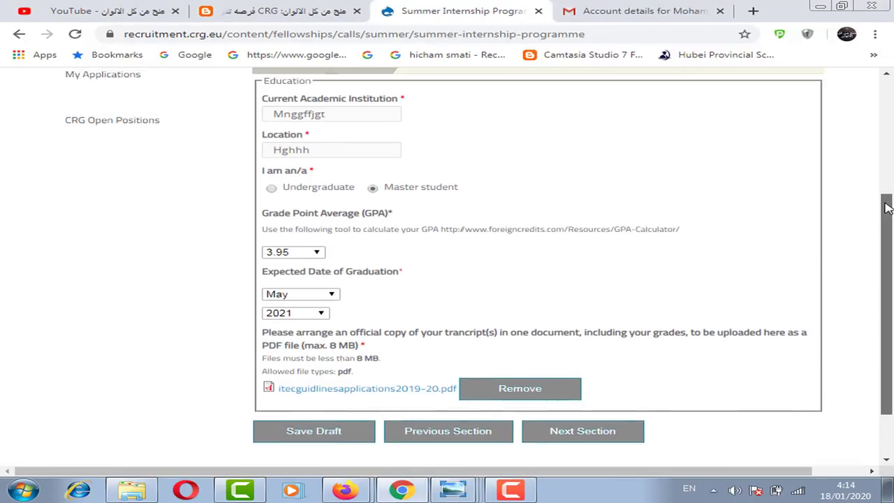
scroll(877, 320, down, 1)
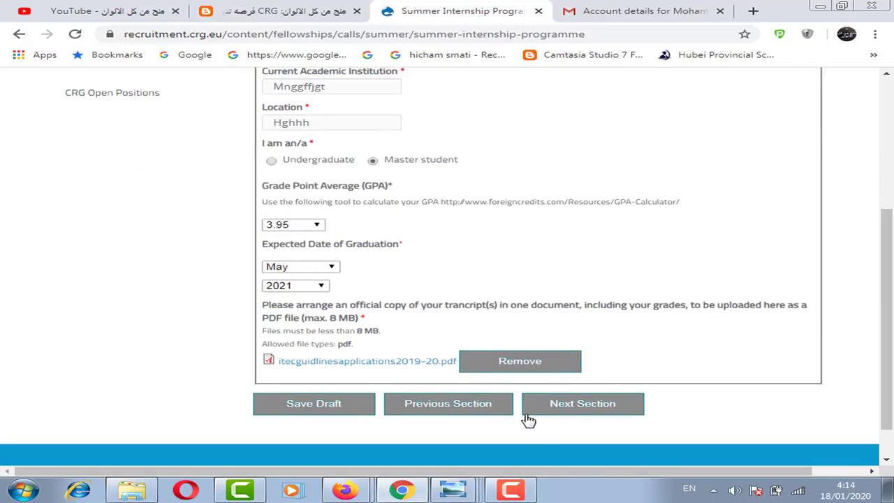
click(574, 412)
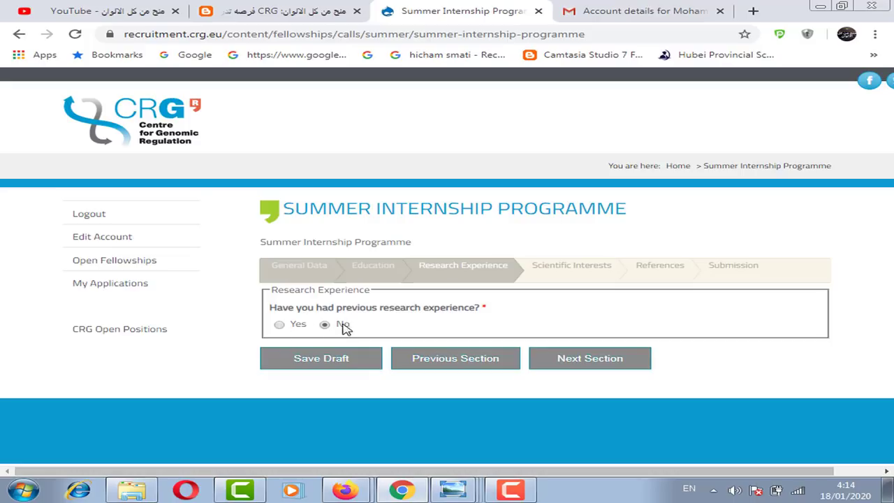
Check what a Yes answer on previous research experience asks for, set the answer to No and continue to Scientific Interests.
click(281, 324)
scroll(384, 332, down, 1)
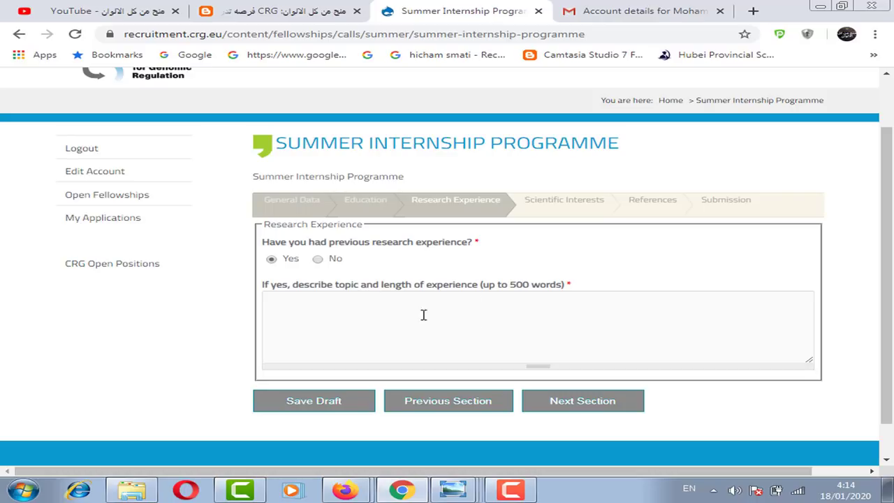
click(316, 260)
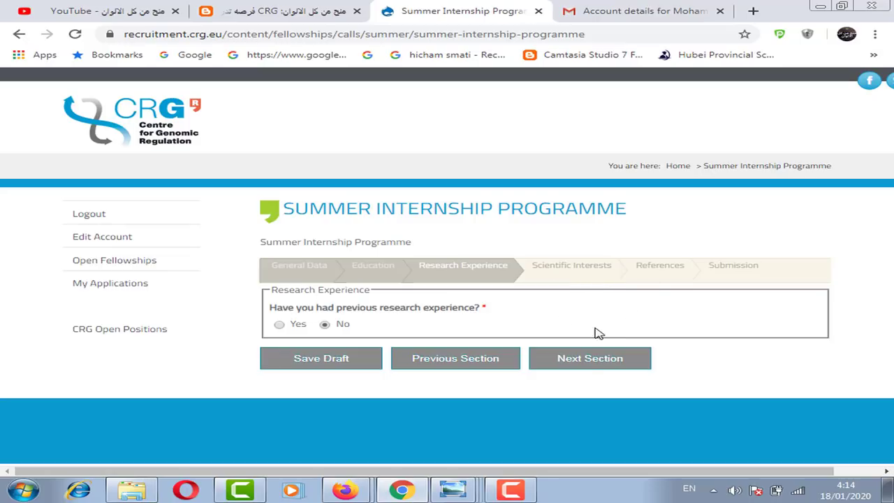
click(591, 365)
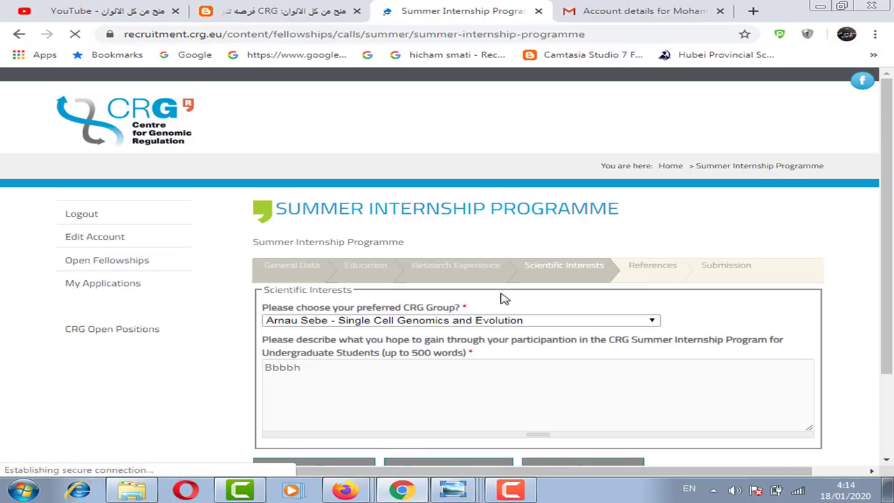
Look through the preferred CRG group choices and the 500-word motivation question, keep the current selection and continue to the References section.
scroll(501, 284, down, 1)
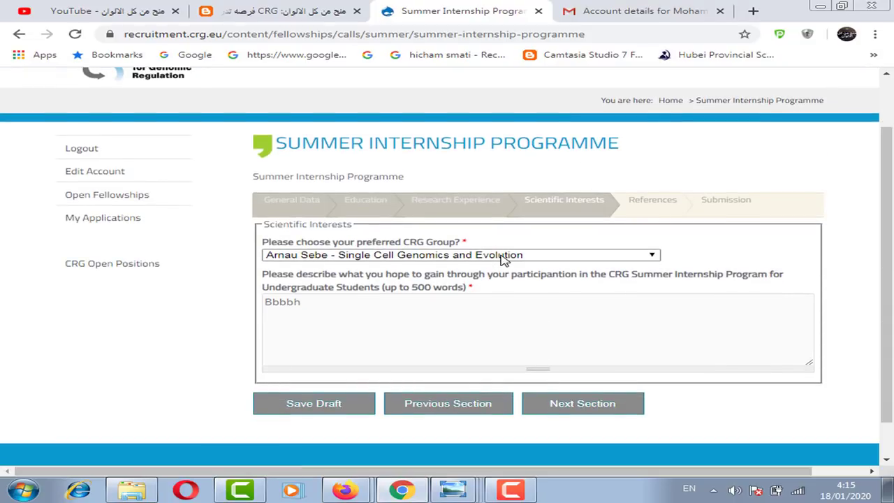
click(503, 256)
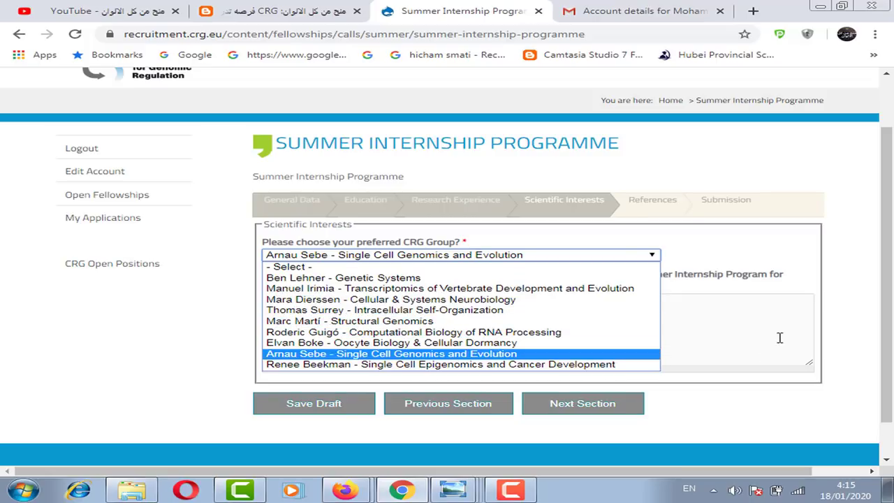
click(711, 325)
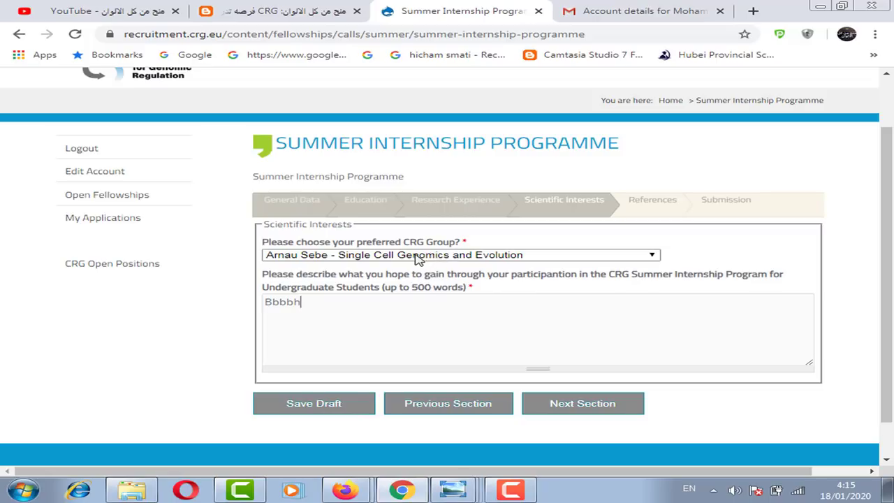
click(347, 257)
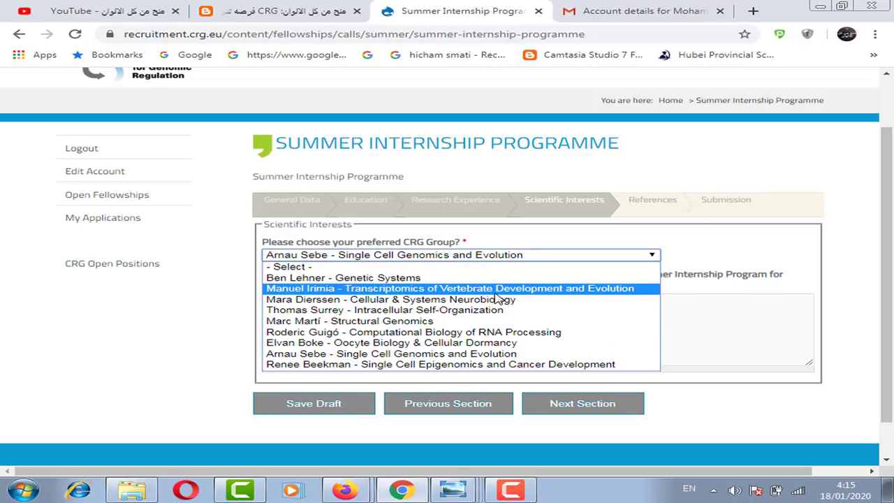
click(691, 323)
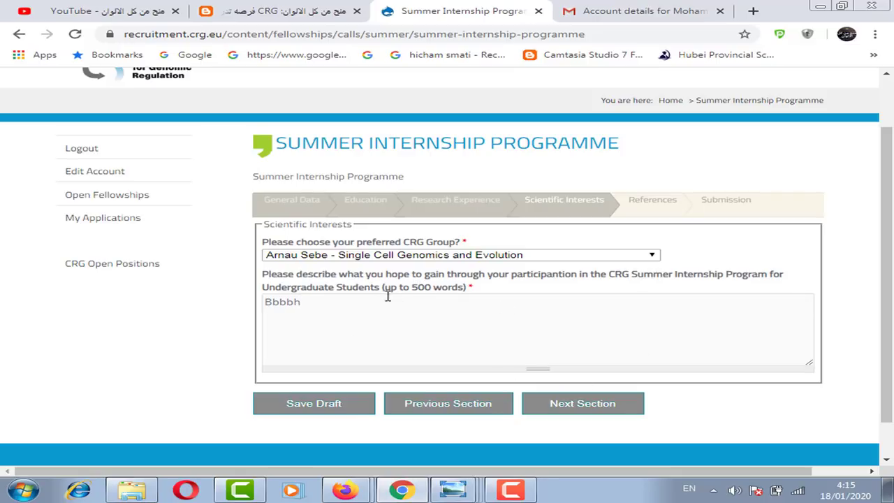
click(568, 409)
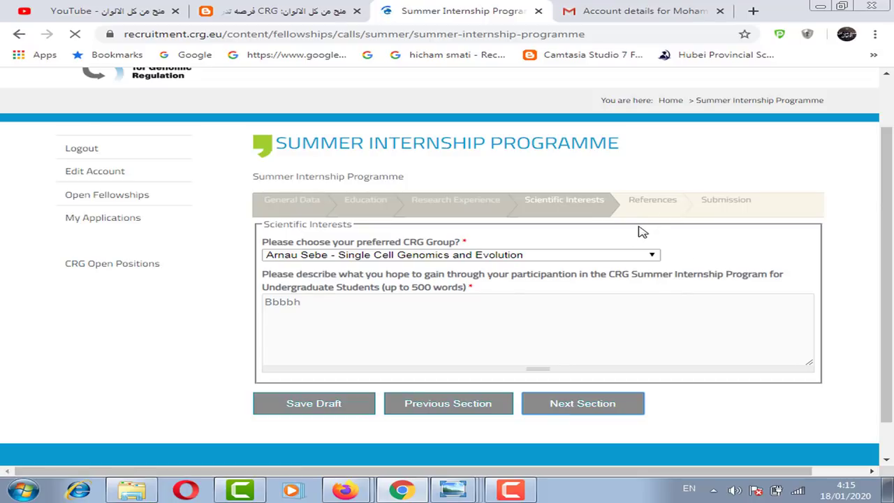
Examine the References section, from the recommendation letter instructions to the contact details and request options for Referee 1 and Referee 2.
scroll(639, 234, down, 5)
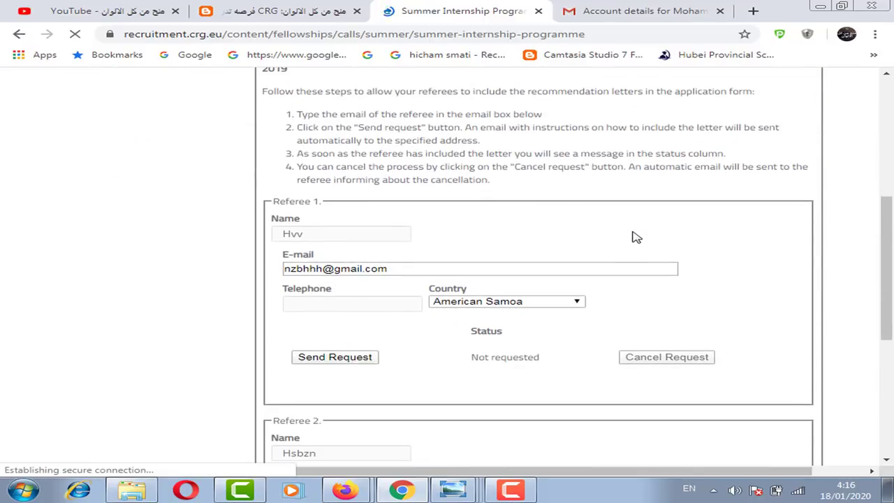
scroll(419, 259, up, 2)
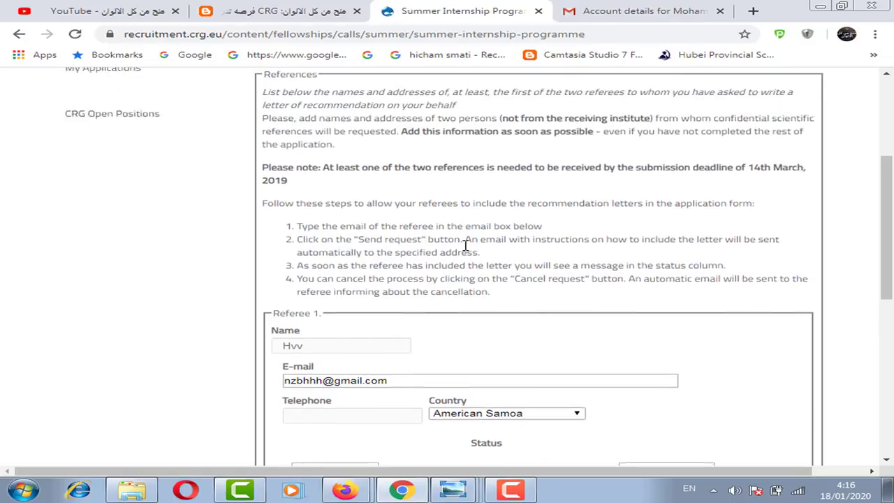
scroll(465, 246, up, 1)
scroll(465, 246, down, 2)
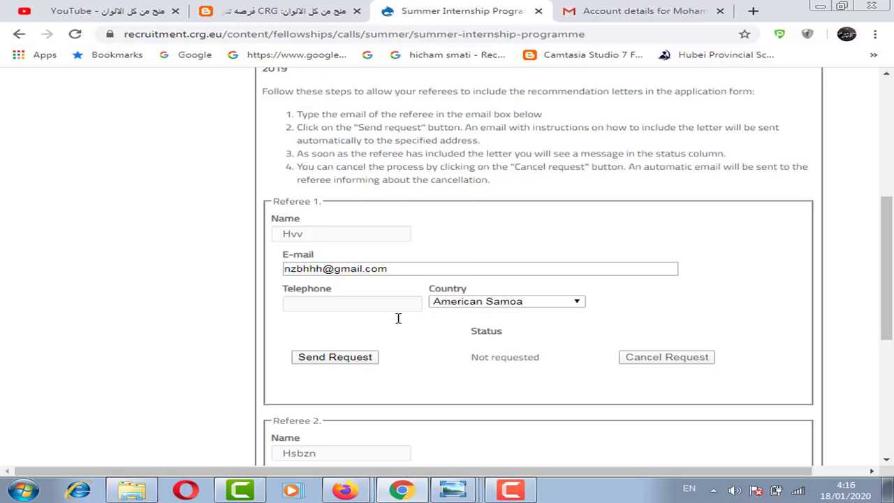
click(323, 357)
scroll(362, 294, down, 3)
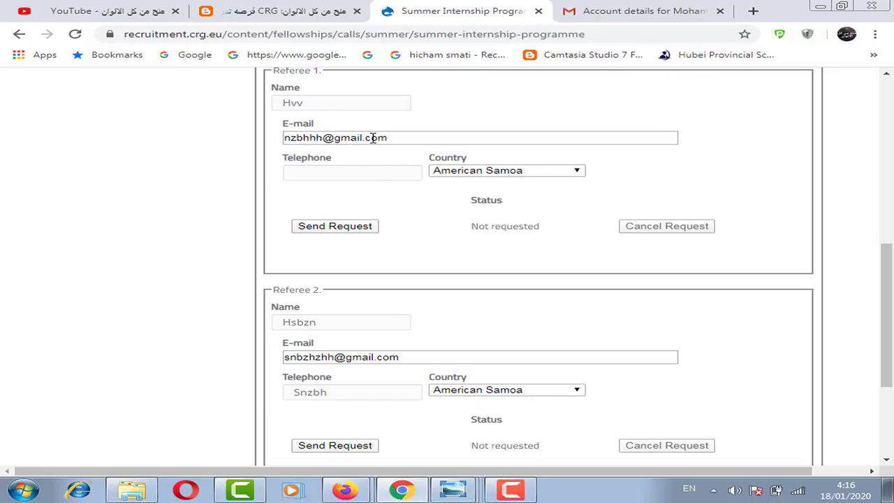
scroll(363, 160, down, 3)
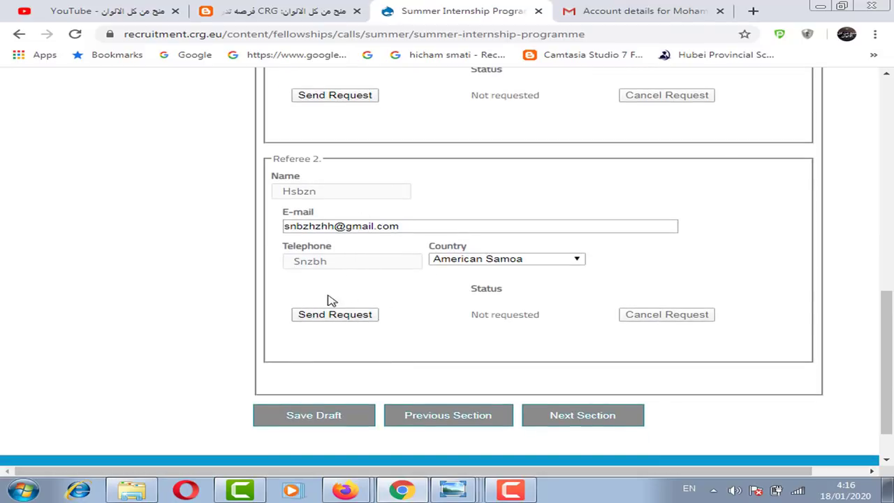
scroll(493, 176, up, 4)
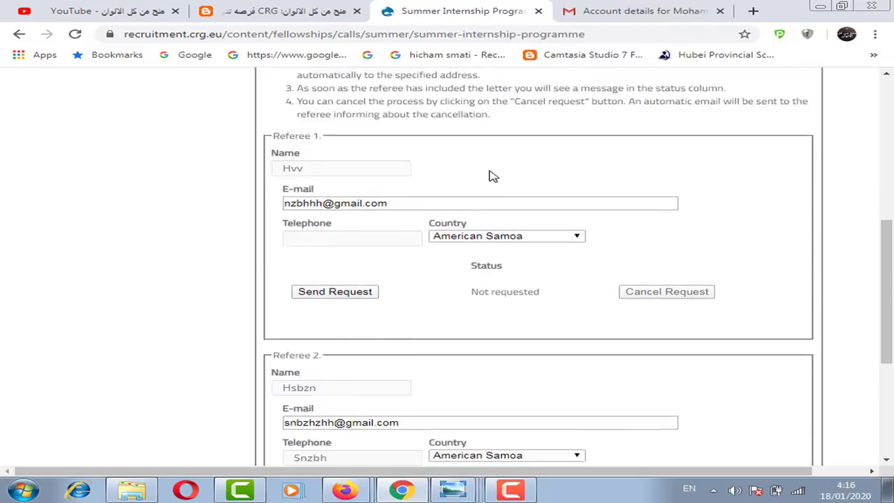
scroll(493, 176, up, 6)
scroll(513, 179, down, 10)
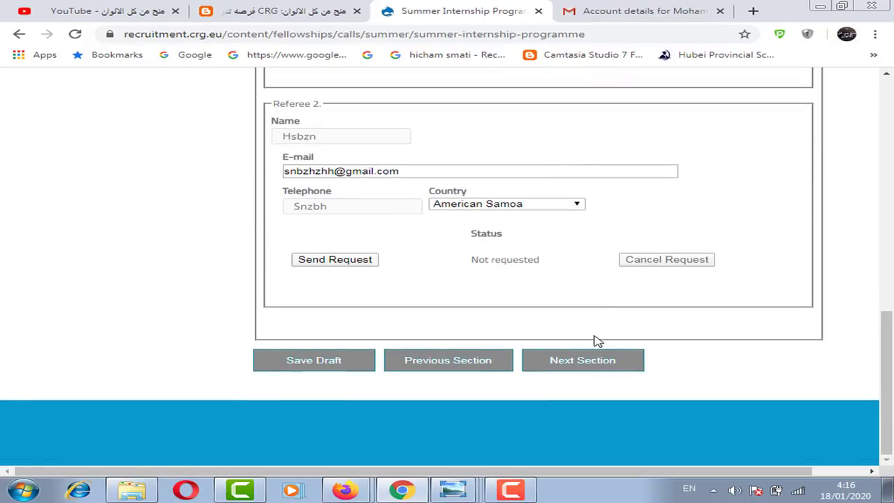
Continue to the Submission section and read its data-protection notice down to the terms and conditions checkbox.
click(580, 363)
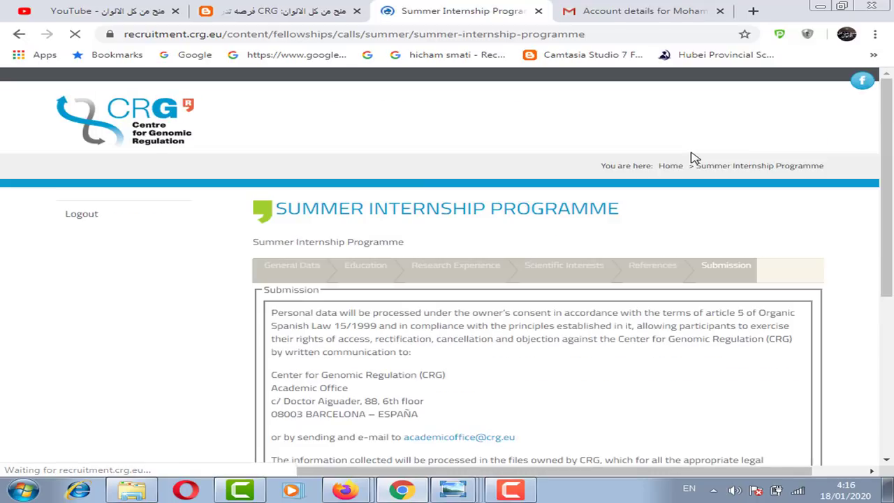
scroll(521, 184, down, 4)
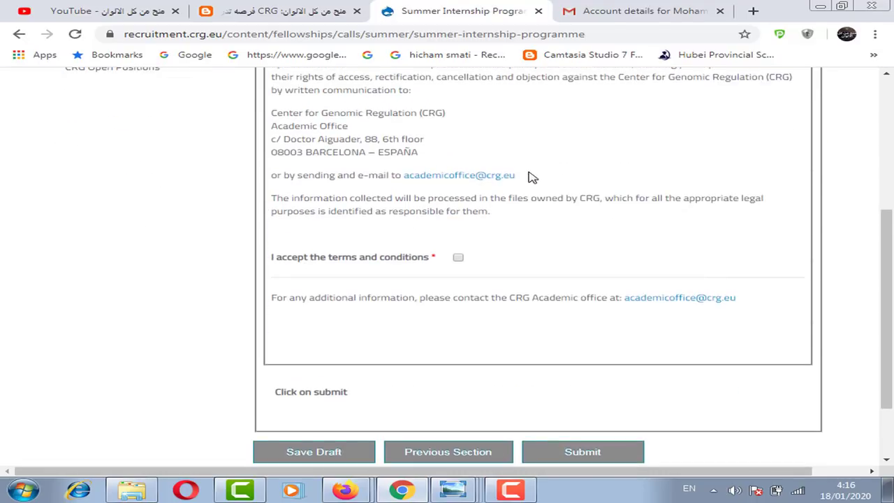
Accept the terms and conditions in the Submission section and try to submit the Summer Internship Programme application.
scroll(547, 154, up, 1)
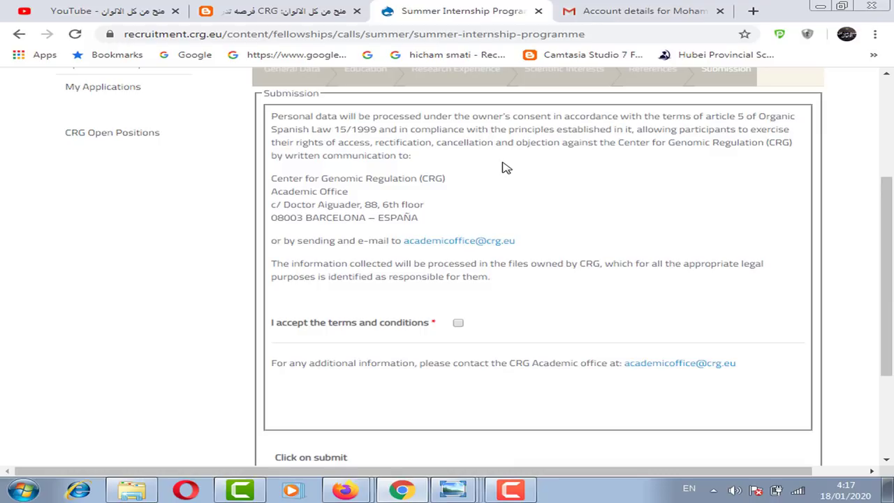
click(457, 325)
scroll(489, 237, down, 2)
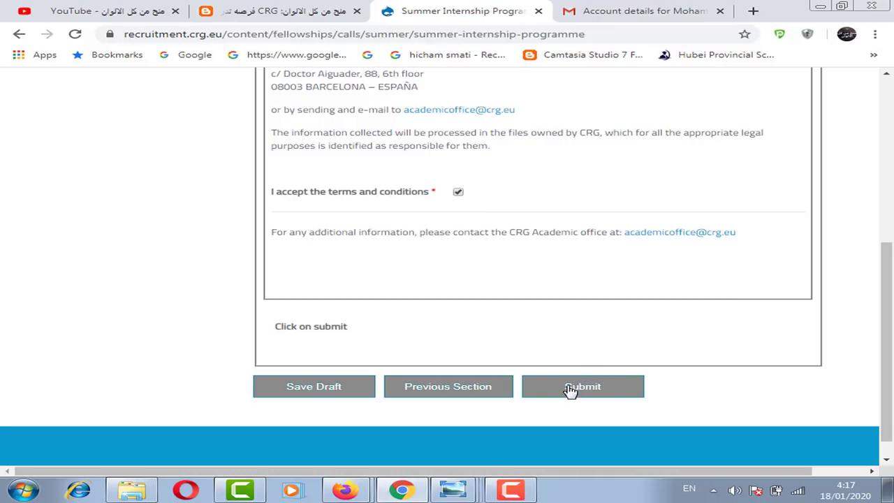
scroll(683, 146, up, 5)
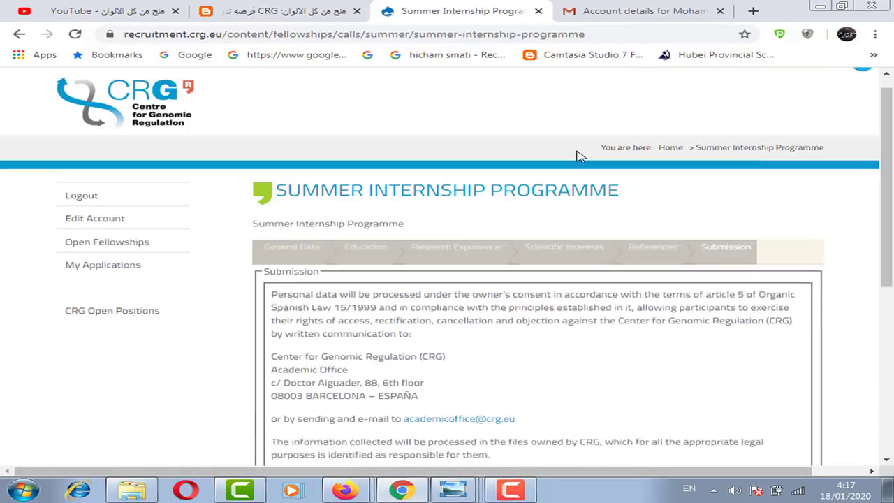
scroll(579, 154, down, 5)
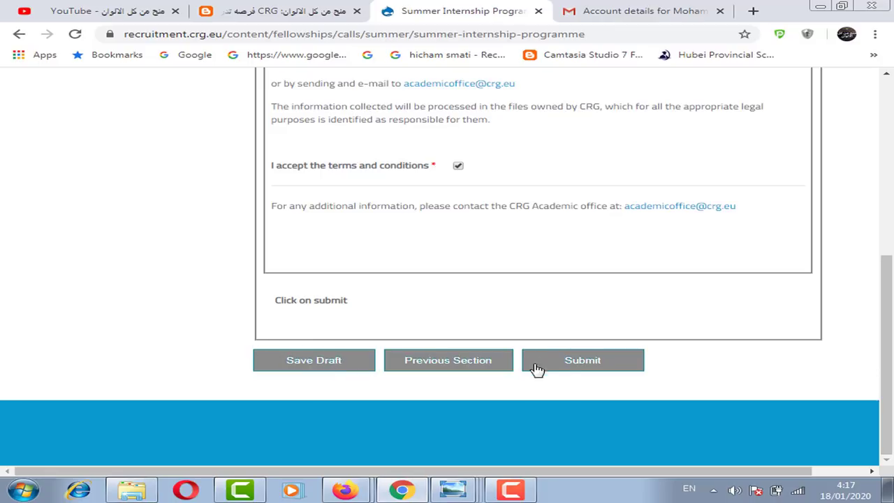
click(582, 362)
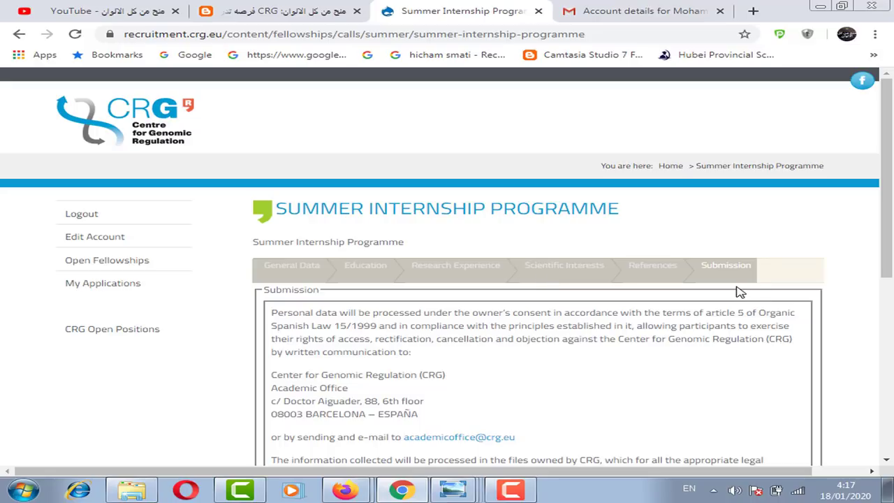
scroll(740, 292, down, 5)
scroll(461, 280, up, 5)
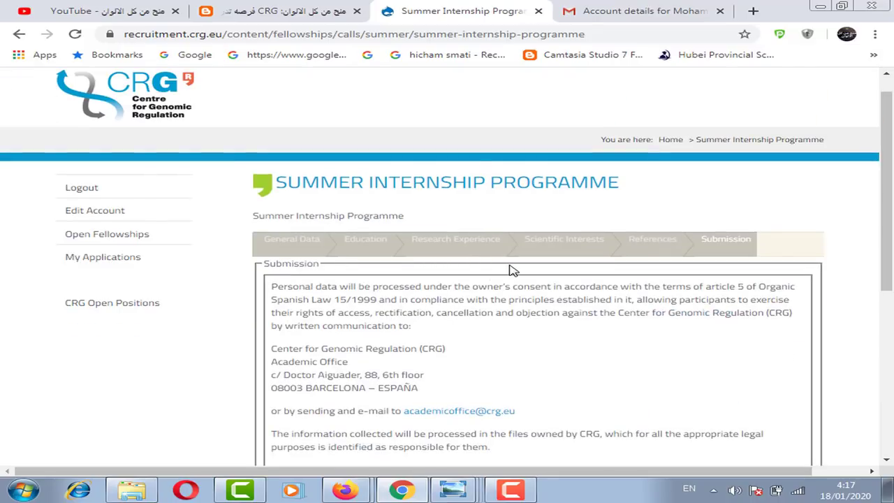
scroll(514, 271, down, 5)
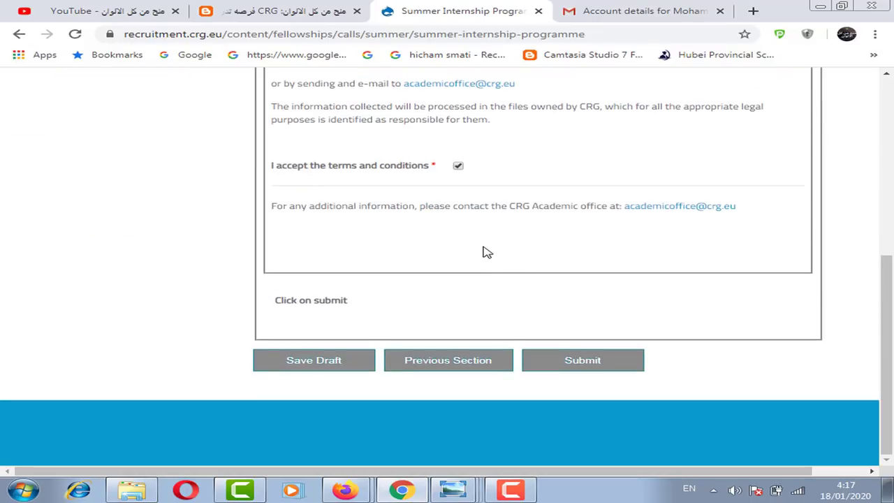
scroll(485, 252, up, 5)
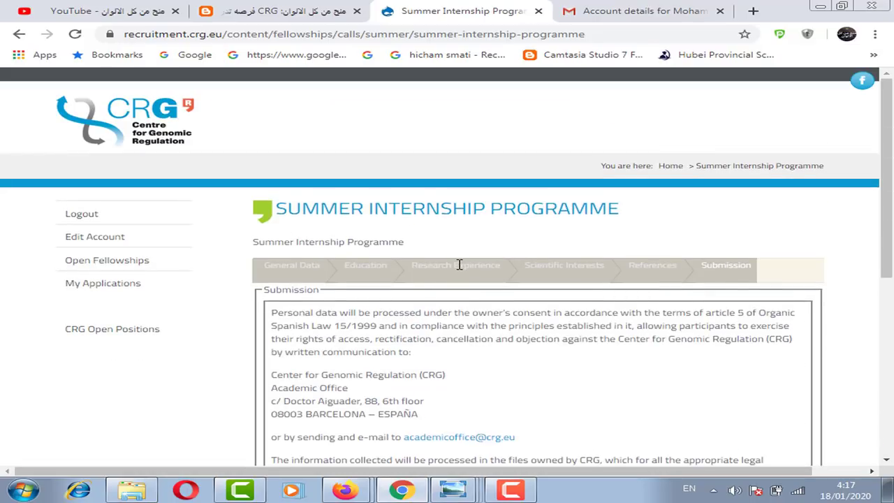
scroll(465, 264, down, 4)
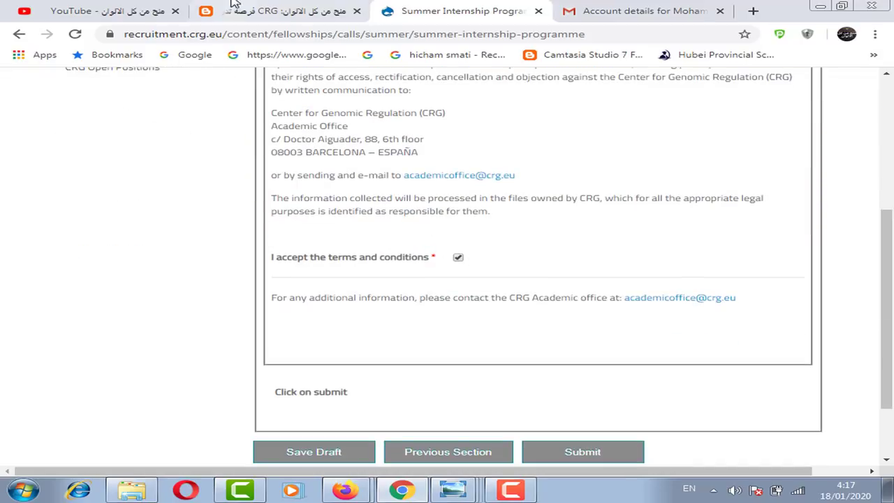
Switch to the Arabic blog article about the CRG opportunity and review its funding benefits, eligibility conditions and available specialisations.
click(241, 9)
scroll(341, 241, up, 4)
scroll(341, 250, up, 10)
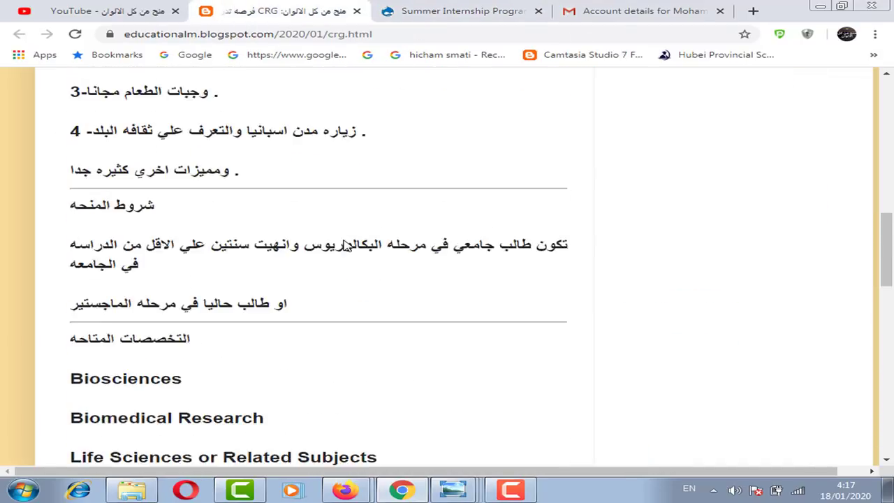
scroll(455, 312, down, 2)
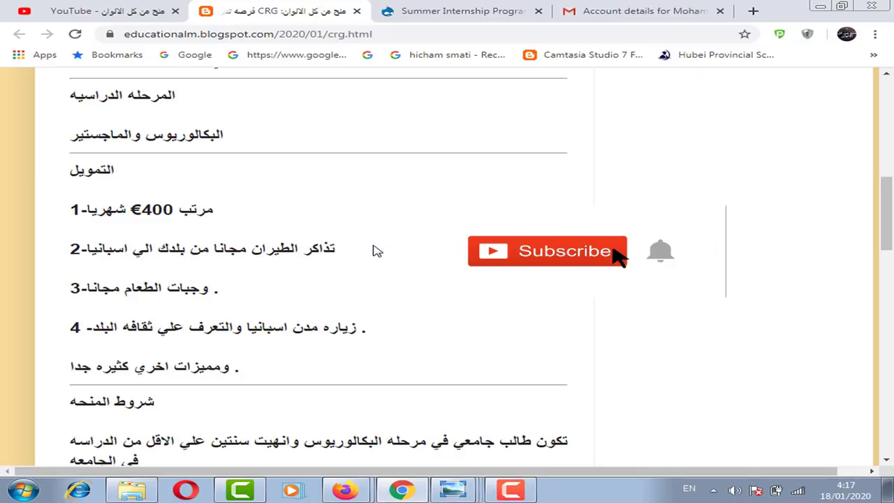
scroll(344, 259, down, 2)
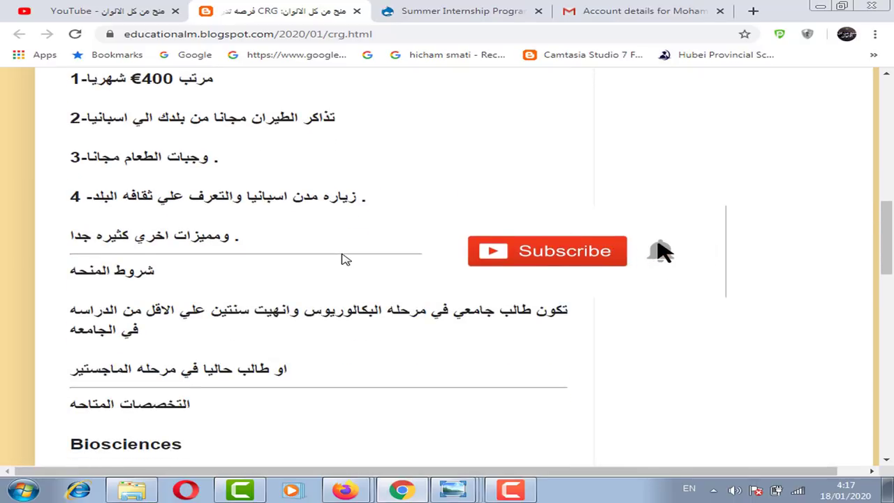